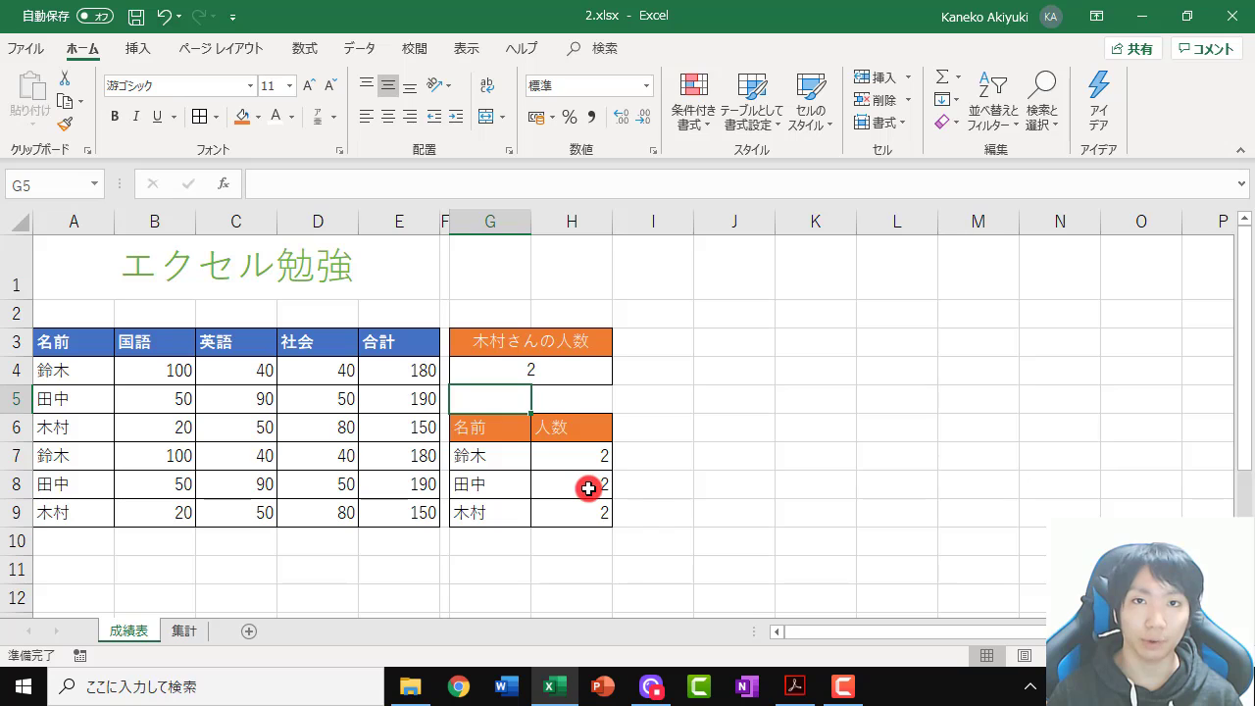
Go to the 集計 sheet with the subject totals and the empty 名前/人数 count table
{"action": "left_click", "coordinate": [184, 633]}
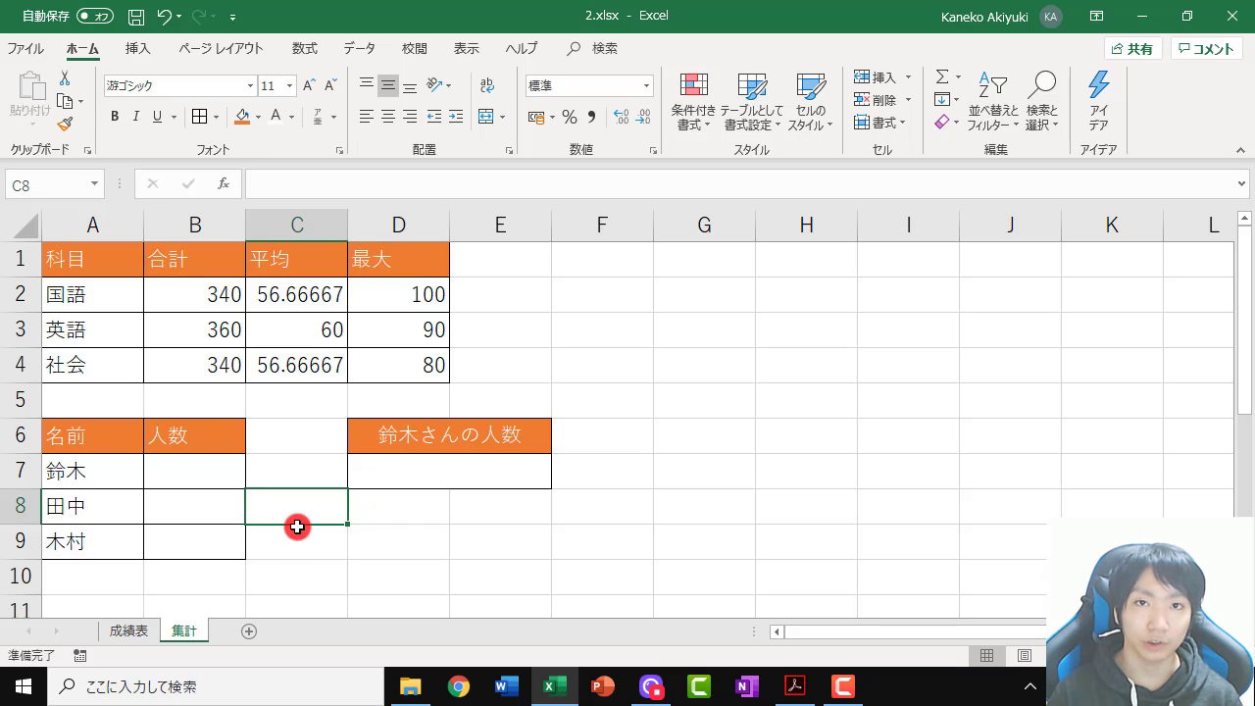
{"action": "left_click", "coordinate": [130, 632]}
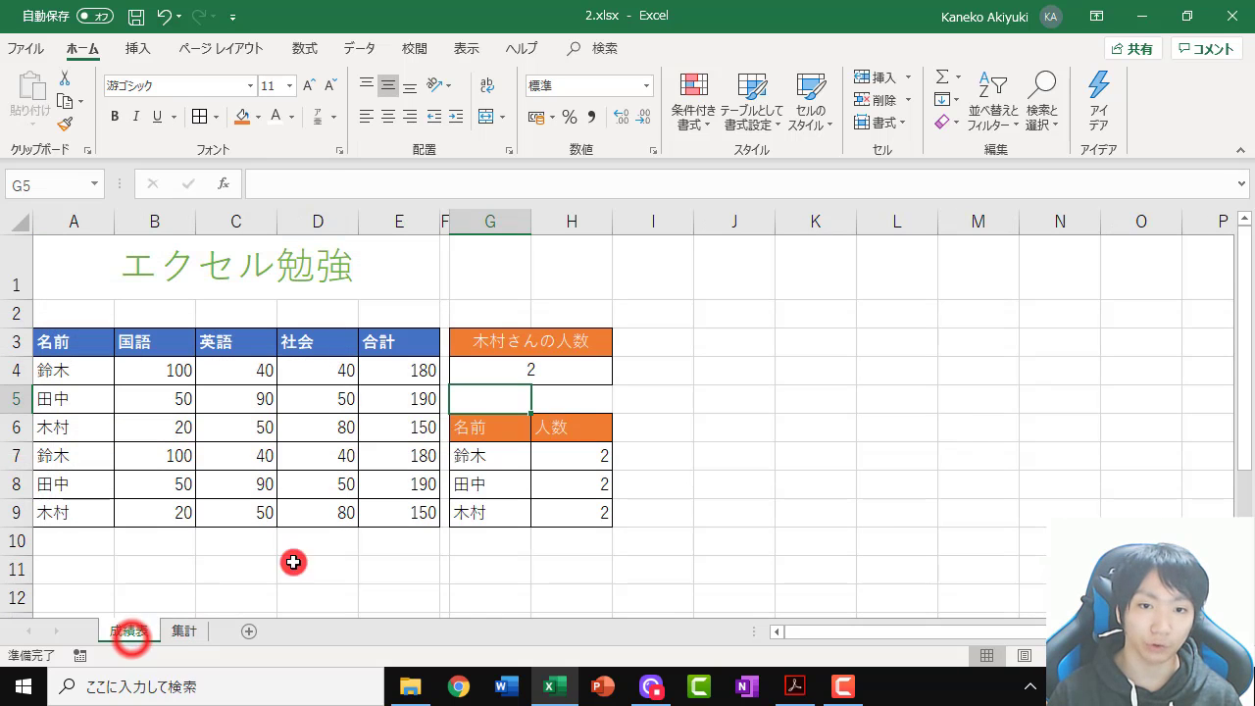
{"action": "left_click", "coordinate": [560, 369]}
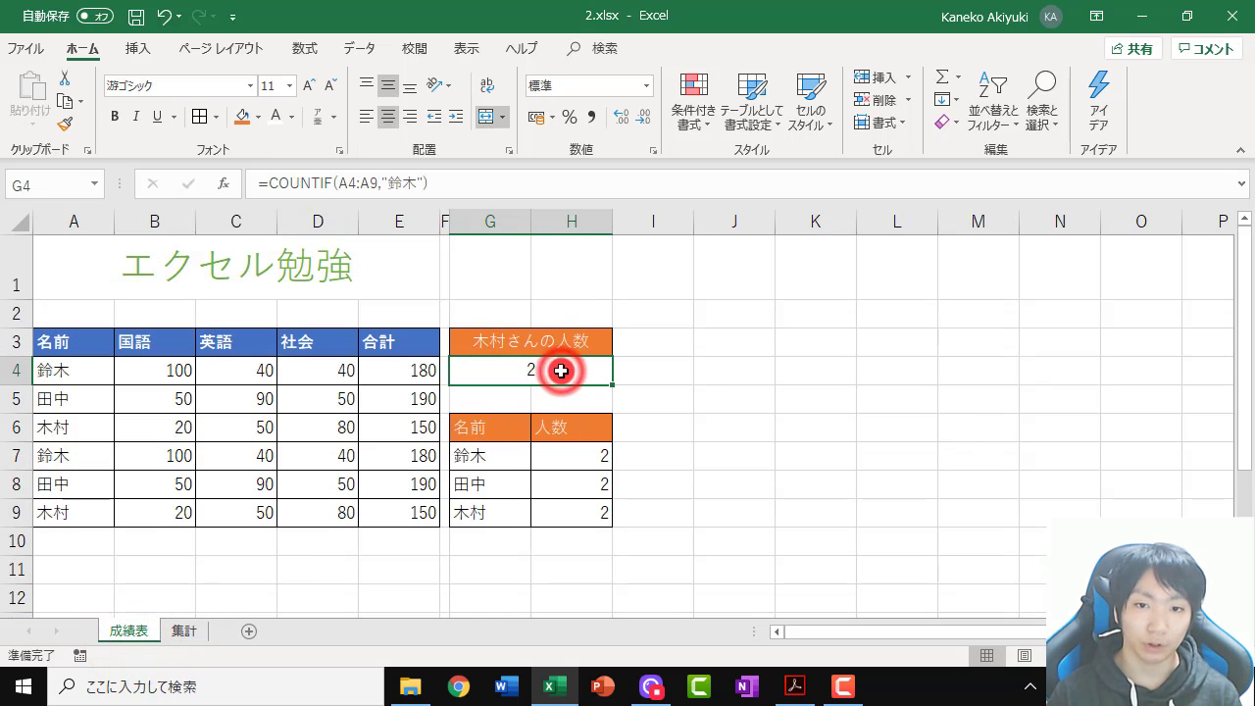
{"action": "double_click", "coordinate": [560, 369]}
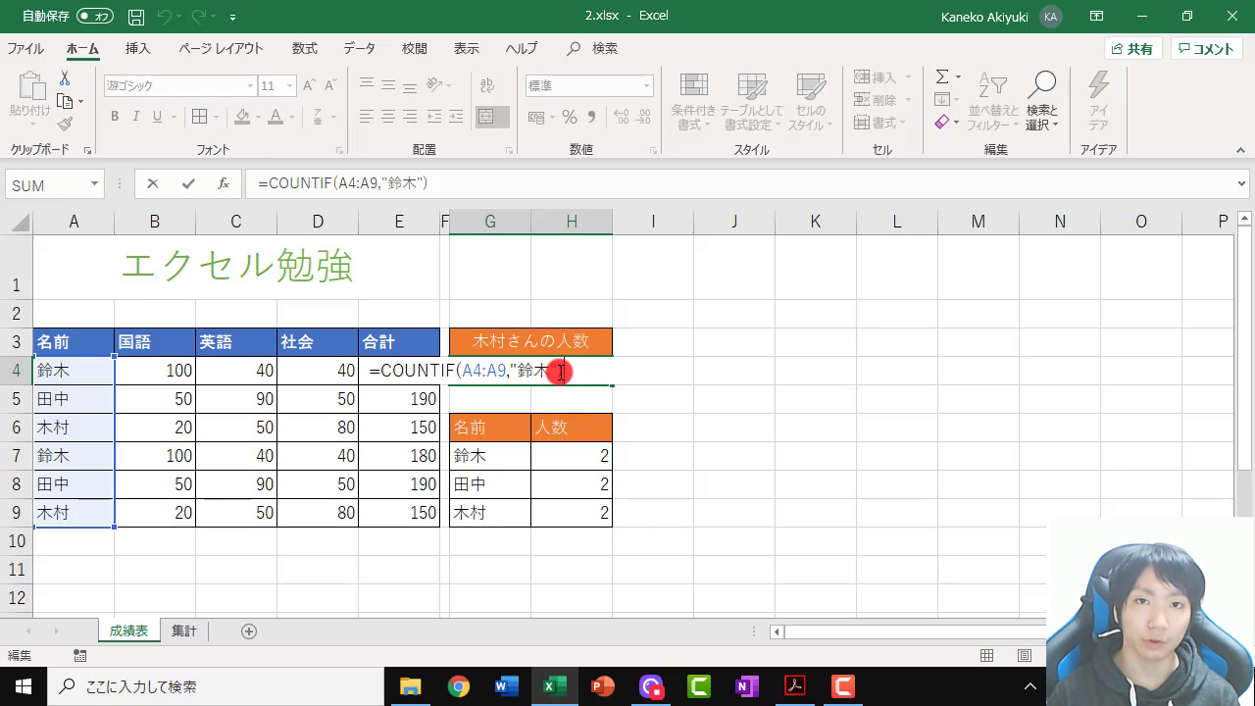
{"action": "key", "text": "Escape"}
{"action": "double_click", "coordinate": [551, 455]}
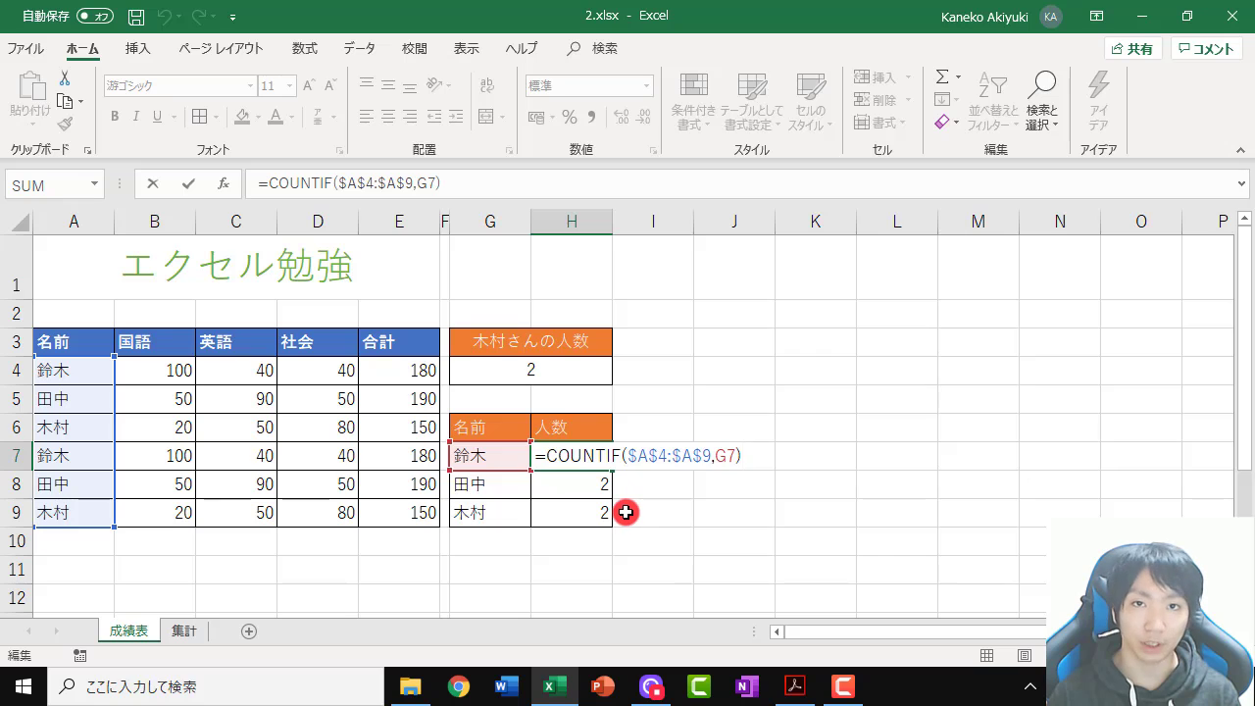
{"action": "key", "text": "ctrl+Return"}
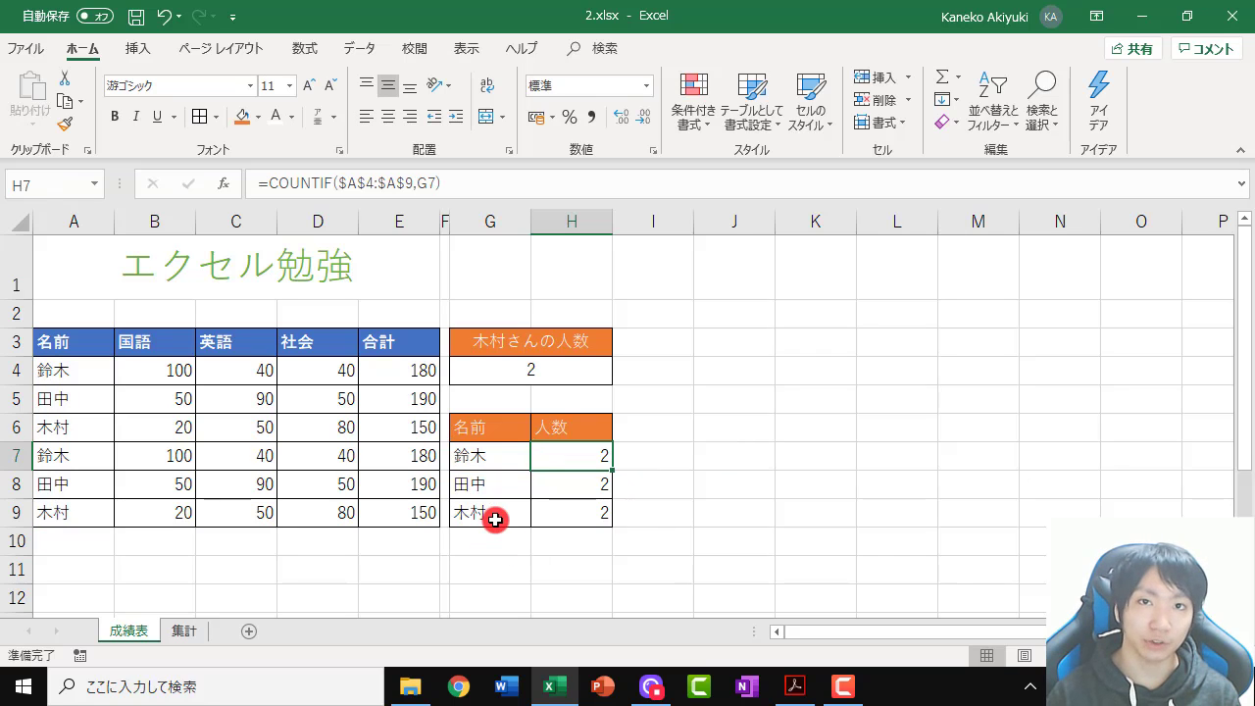
{"action": "key", "text": "F2"}
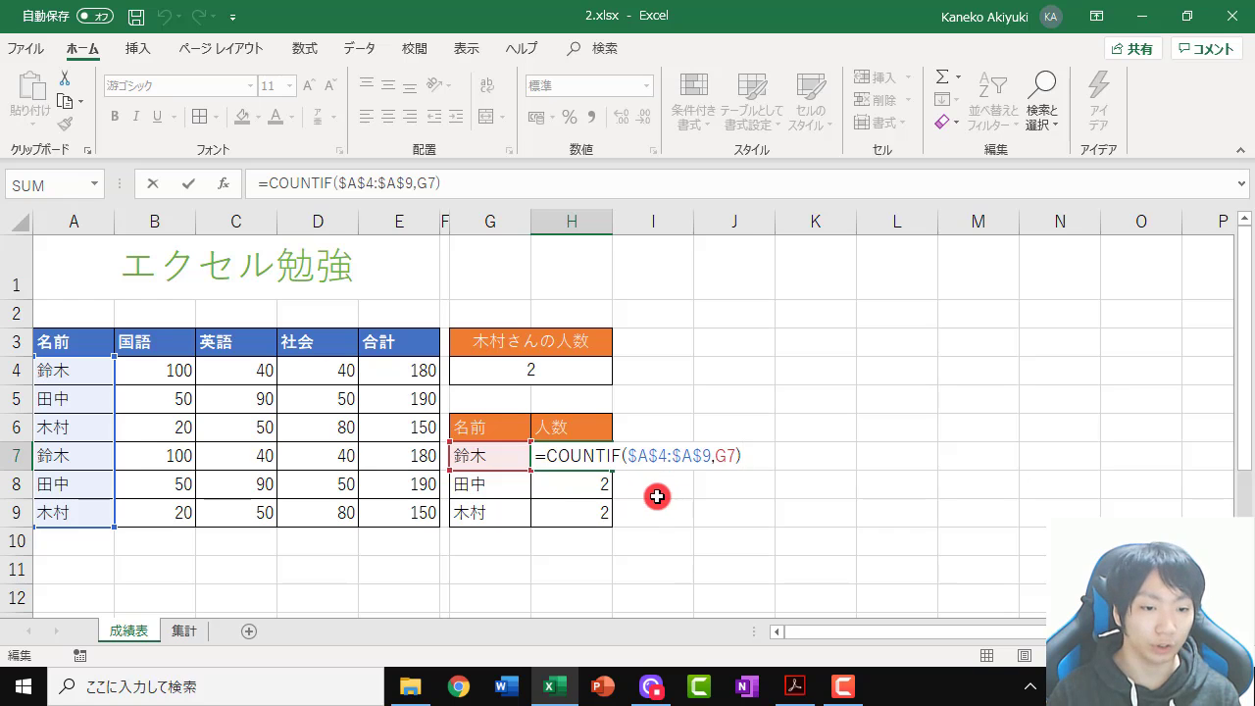
{"action": "key", "text": "ctrl+Return"}
{"action": "left_click", "coordinate": [186, 630]}
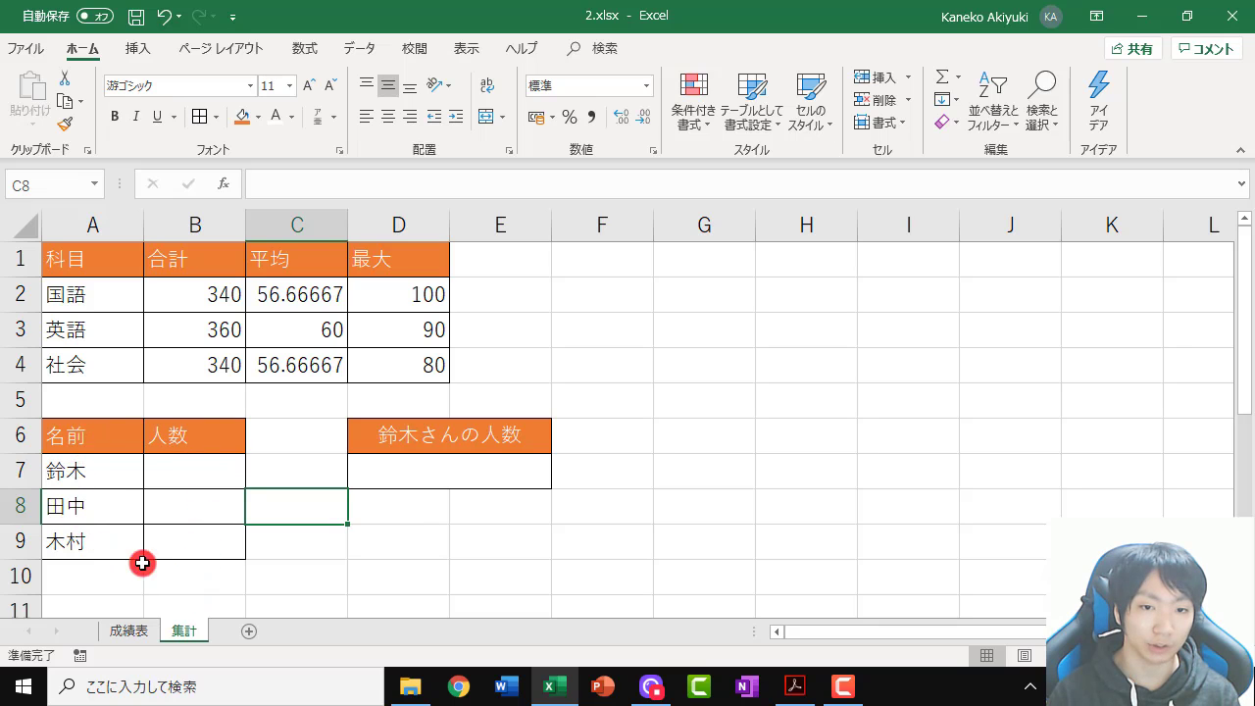
In D7 on 集計, begin =COUNTIF with 成績表!A4:A9 as the counted range
{"action": "left_click", "coordinate": [437, 436]}
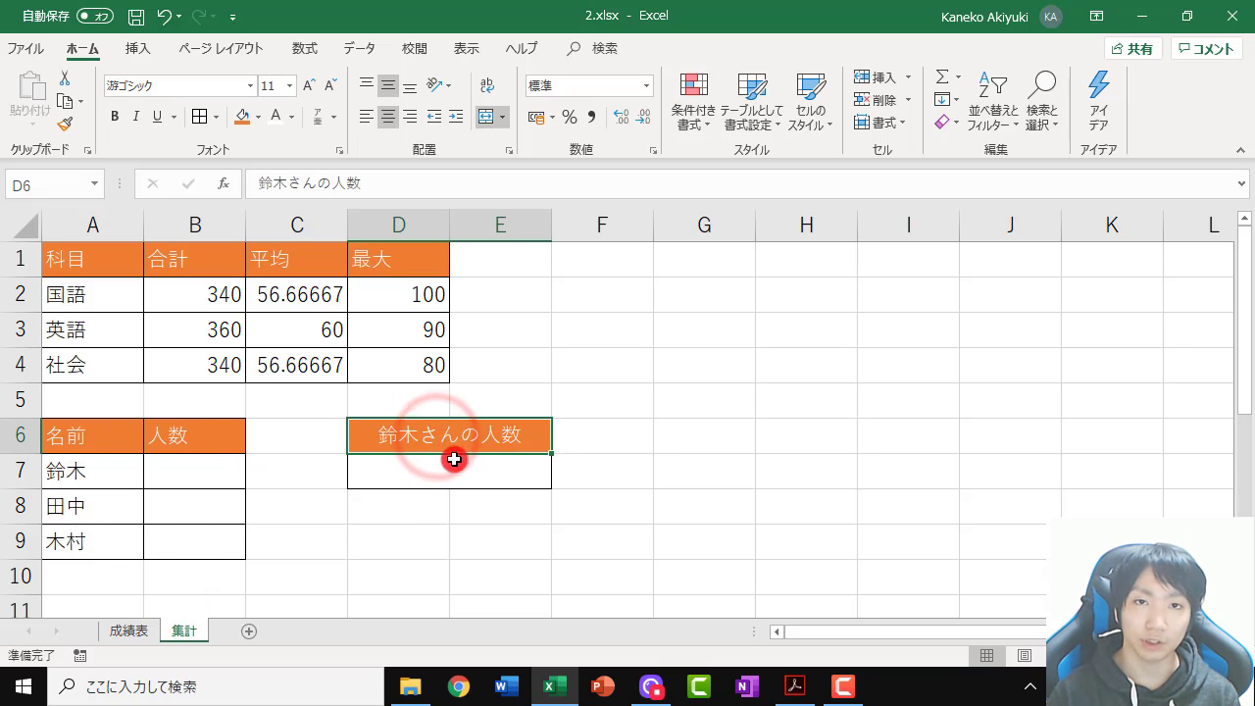
{"action": "left_click", "coordinate": [449, 465]}
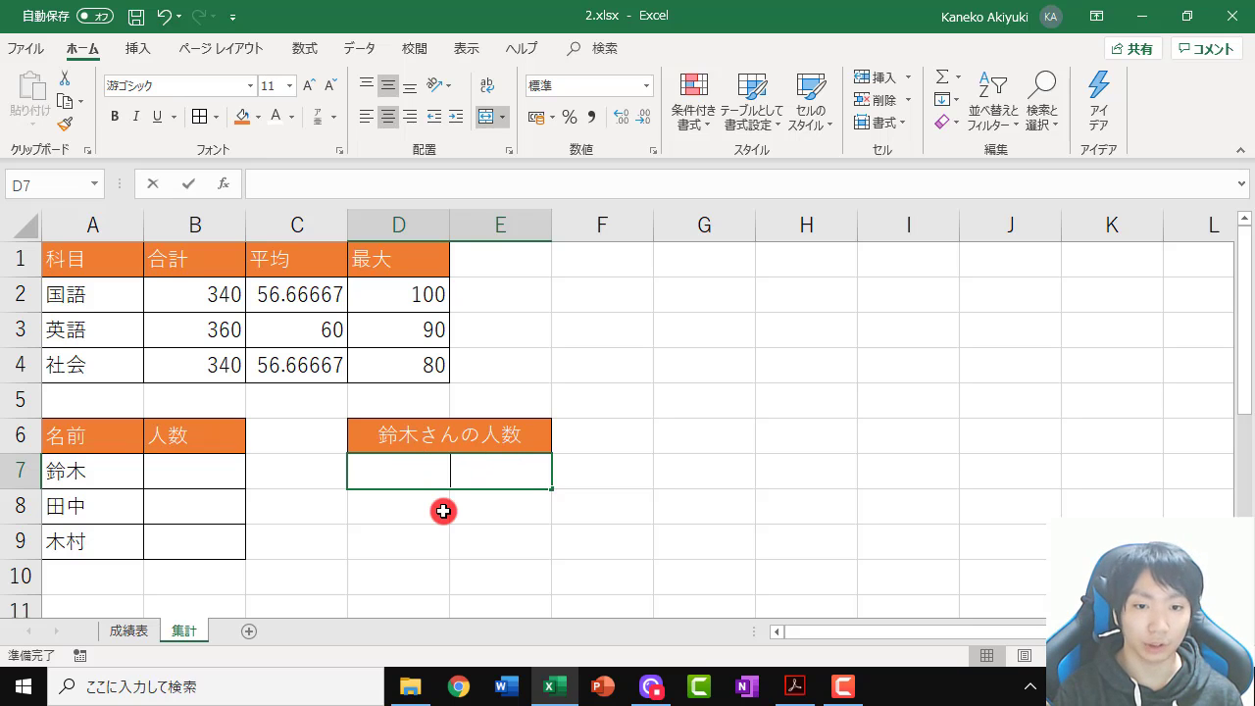
{"action": "type", "text": "=countif"}
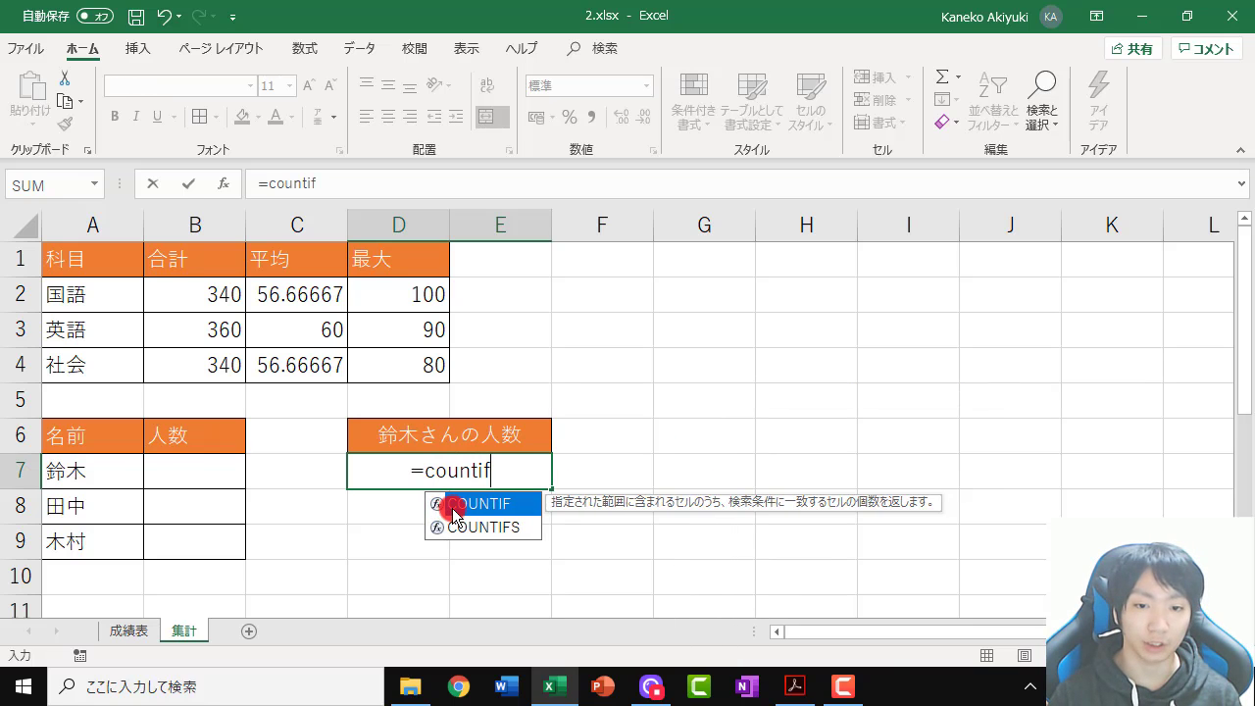
{"action": "double_click", "coordinate": [449, 506]}
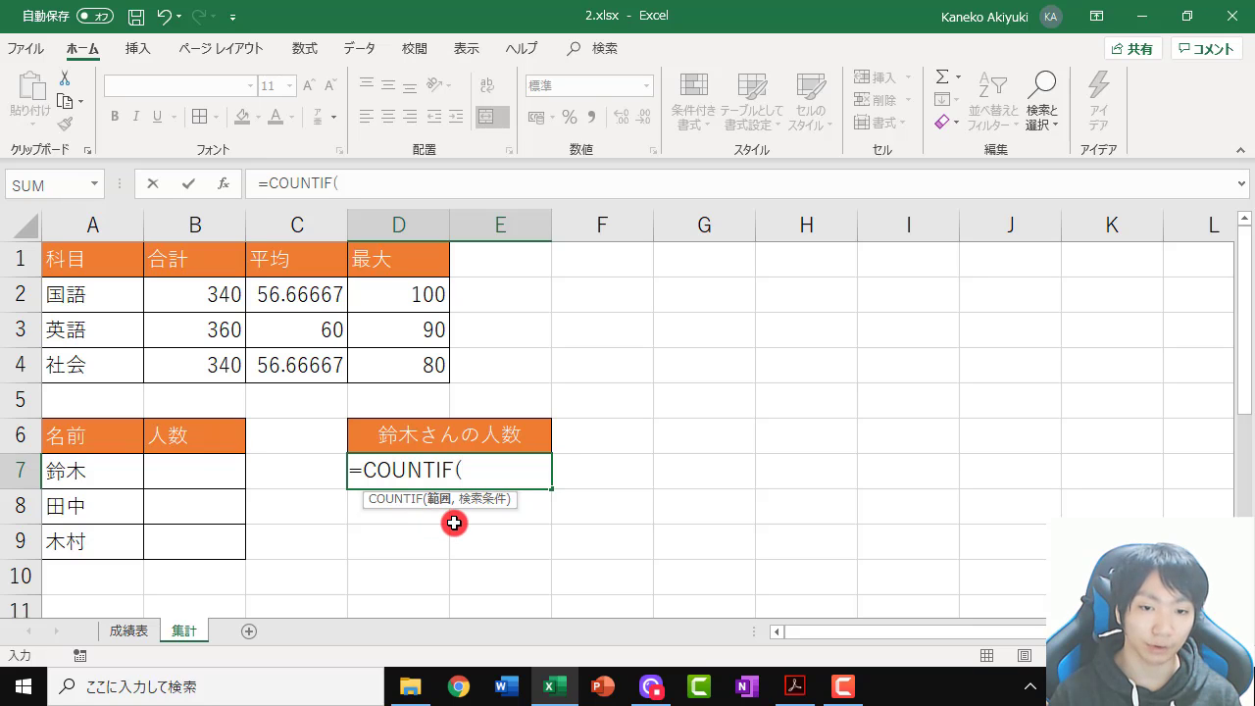
{"action": "left_click", "coordinate": [132, 632]}
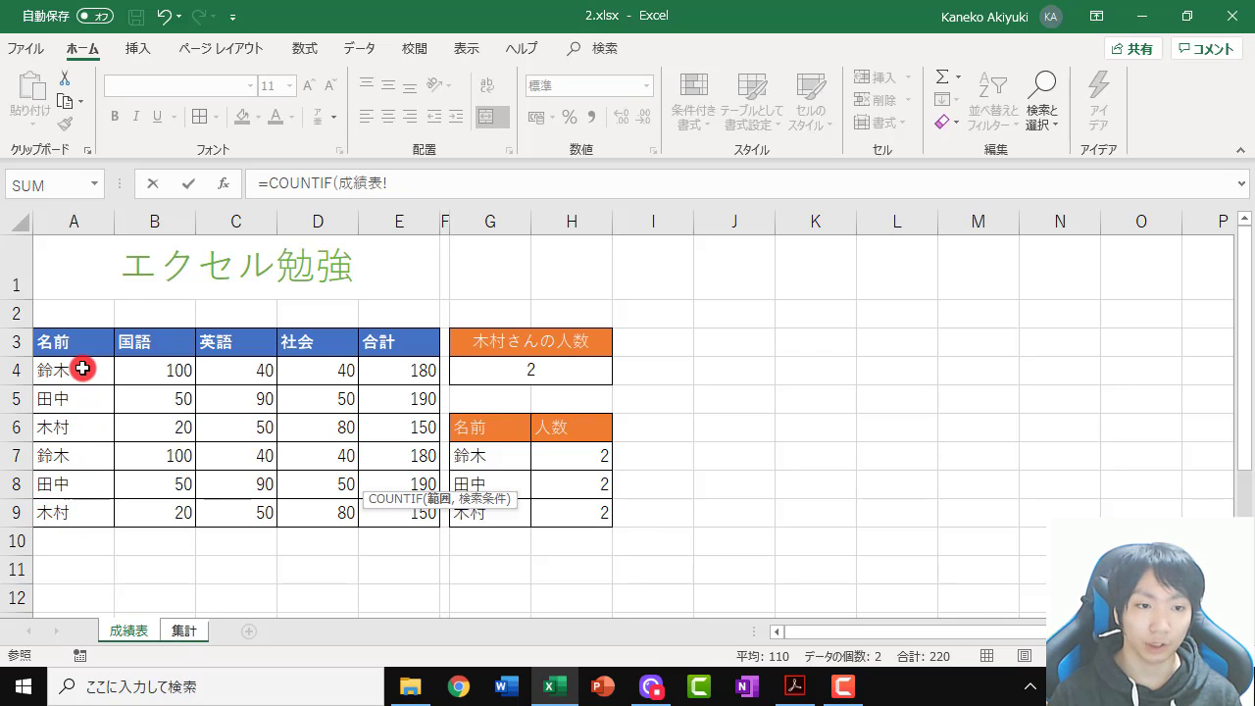
{"action": "left_click_drag", "start_coordinate": [83, 368], "coordinate": [87, 507]}
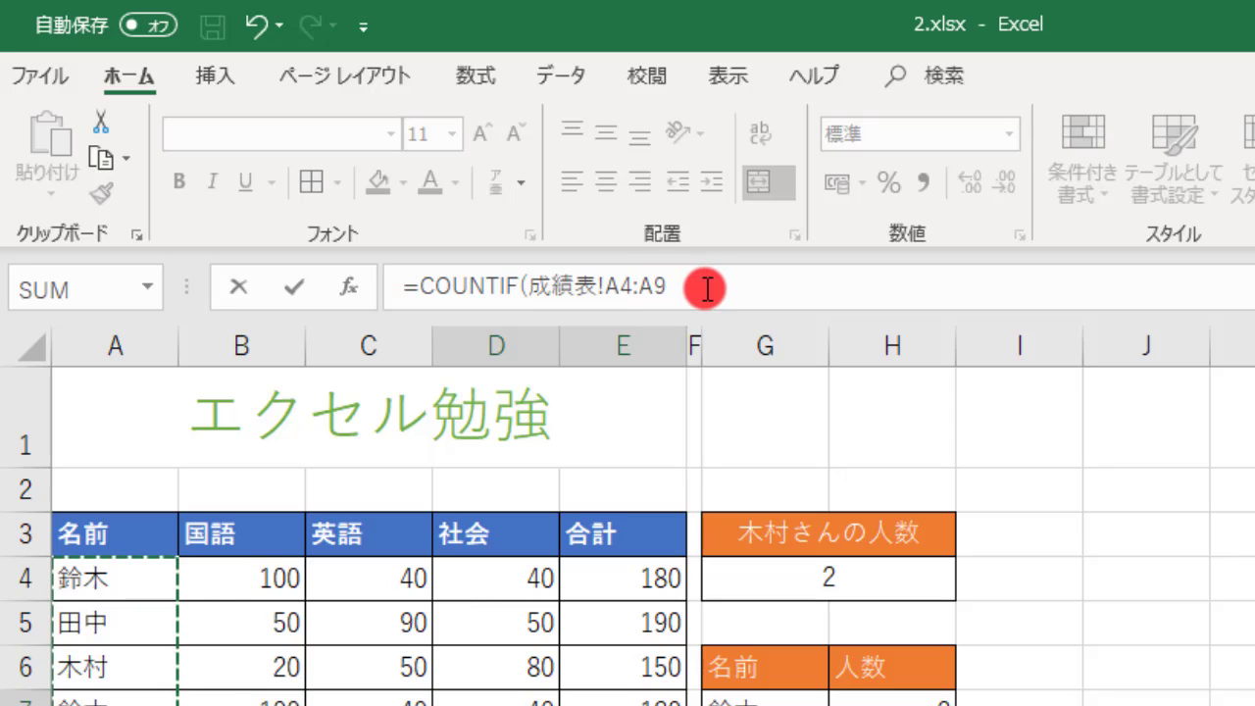
Add the criterion "鈴木" to D7's COUNTIF and commit it, giving 2
{"action": "left_click", "coordinate": [707, 289]}
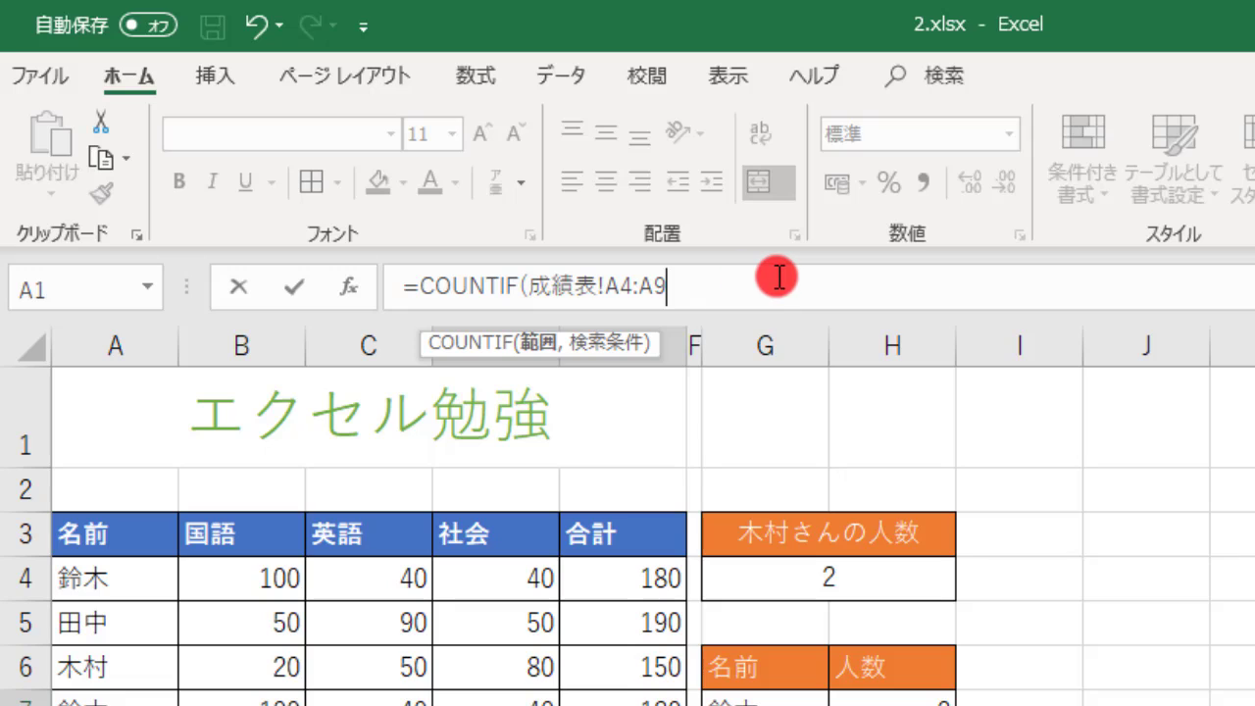
{"action": "type", "text": ","}
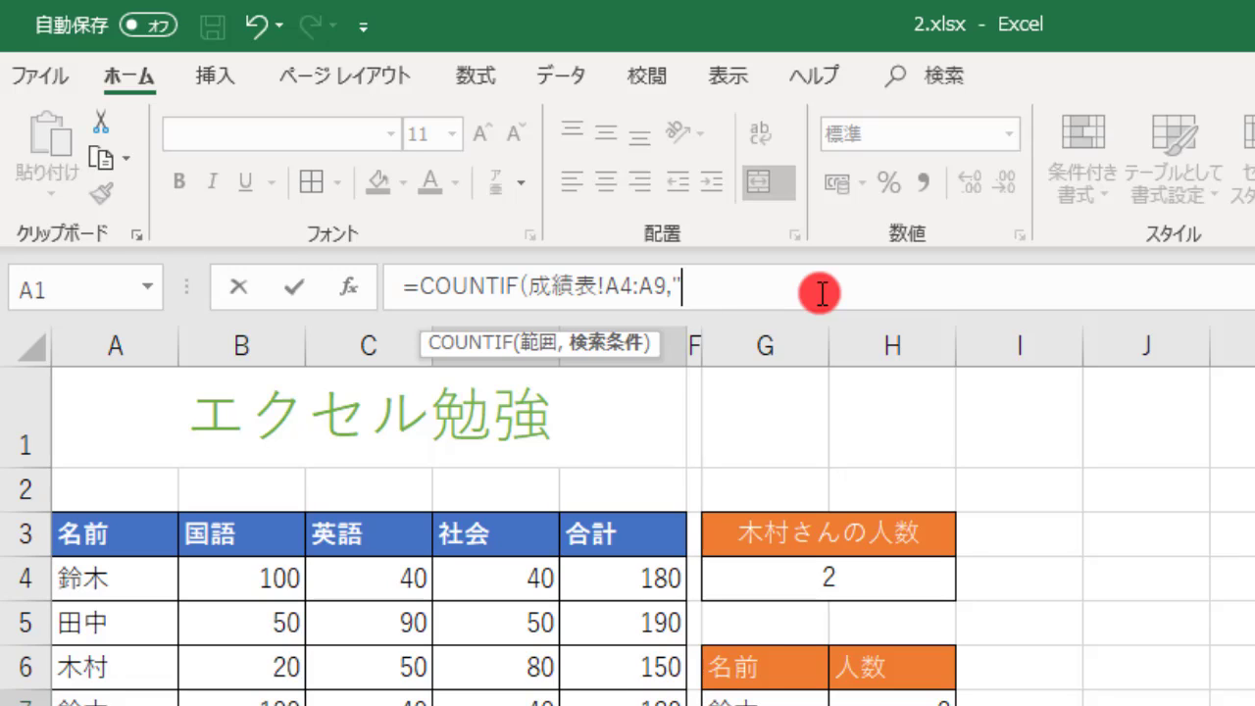
{"action": "type", "text": "suzuki"}
{"action": "key", "text": "space"}
{"action": "key", "text": "Return"}
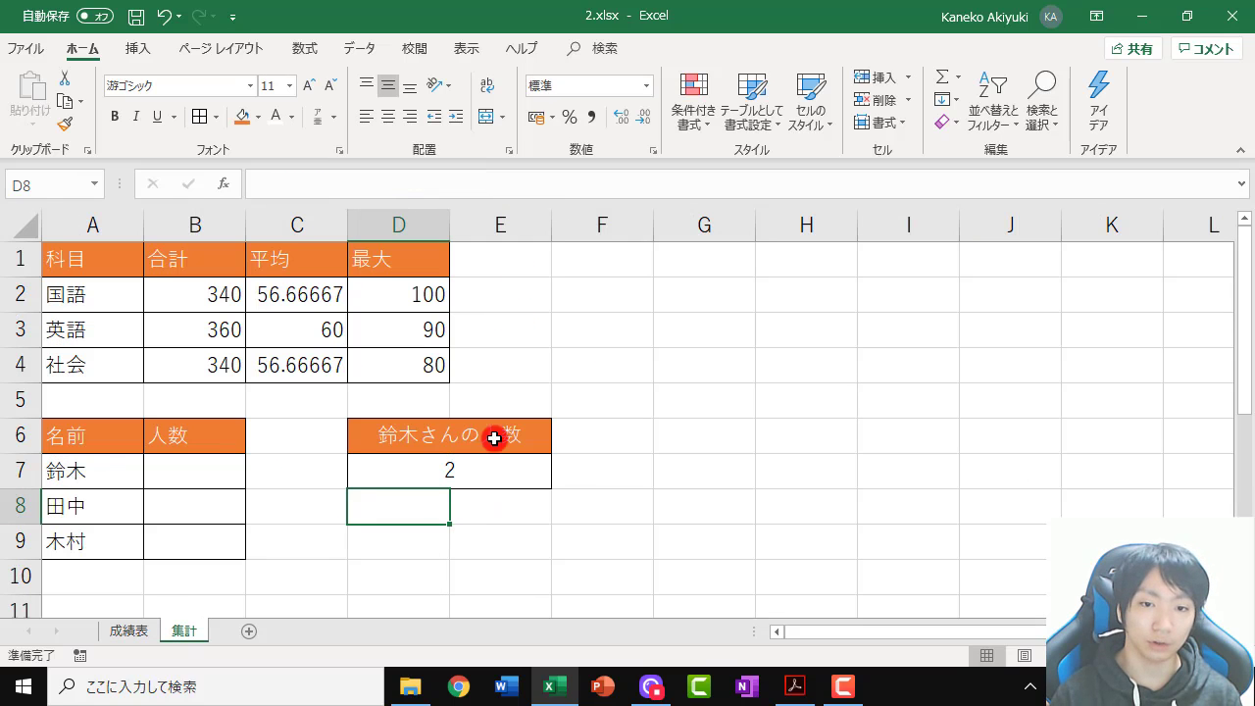
{"action": "left_click", "coordinate": [435, 472]}
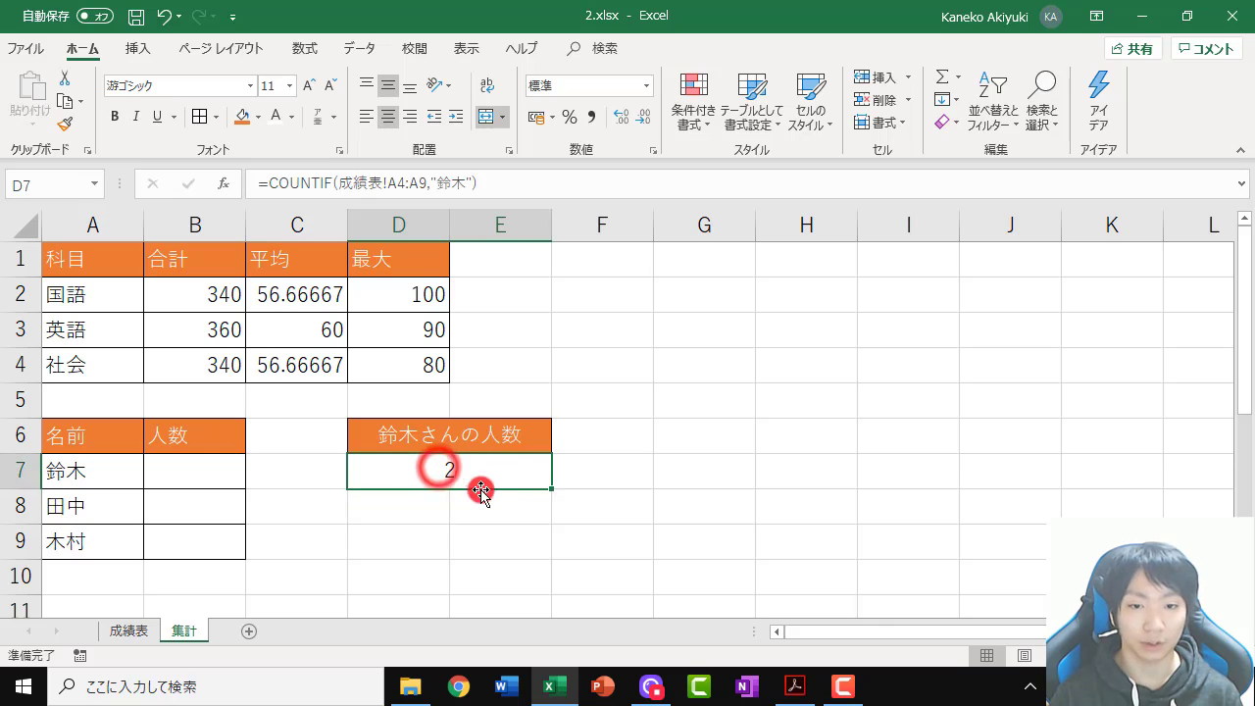
{"action": "double_click", "coordinate": [464, 481]}
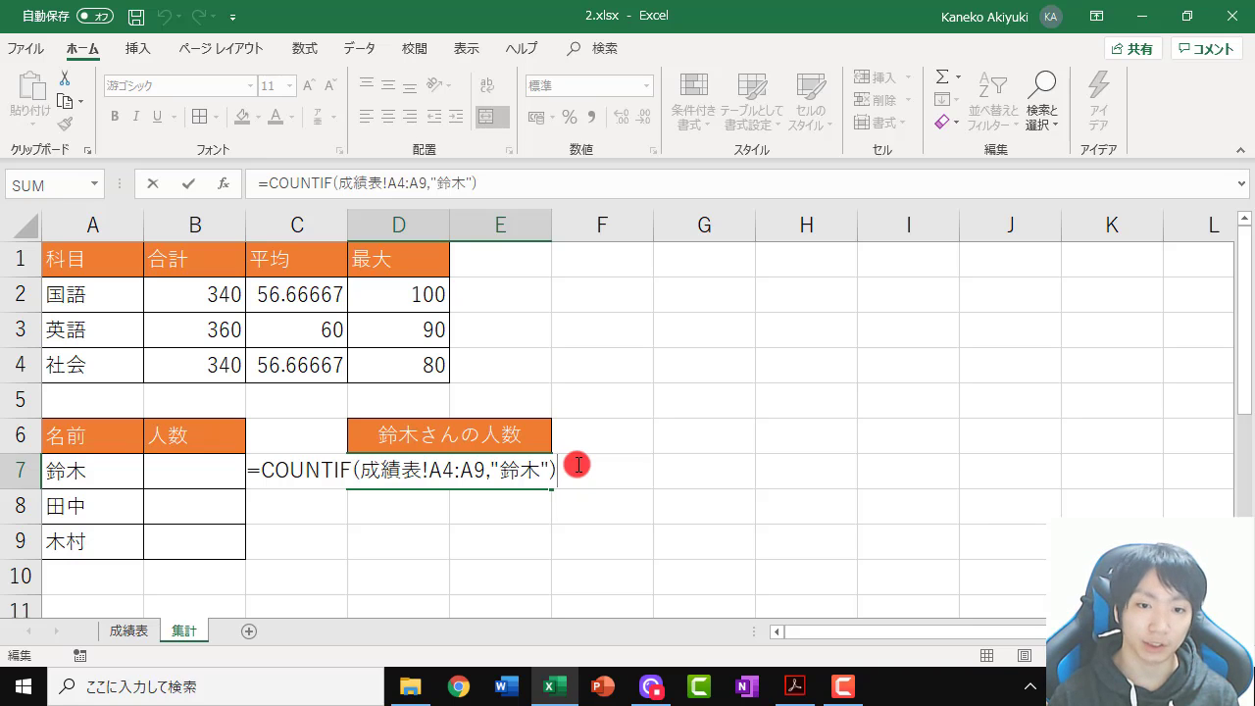
{"action": "key", "text": "ctrl+Return"}
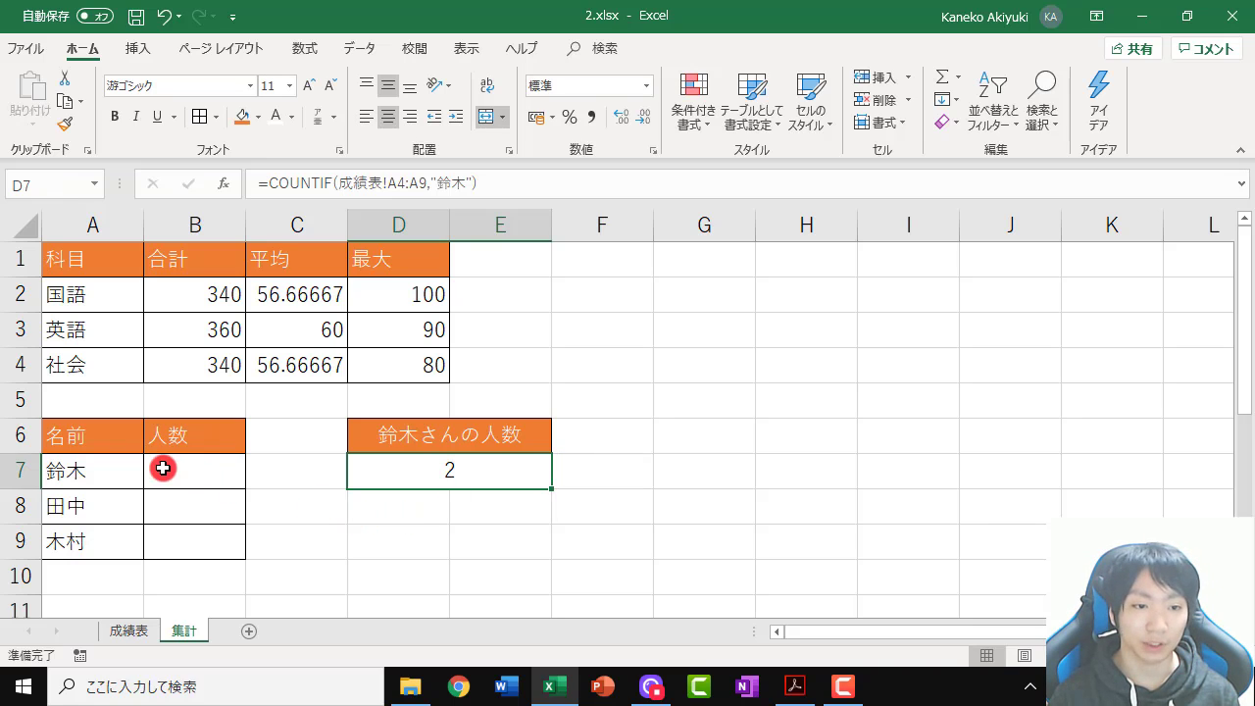
{"action": "left_click", "coordinate": [116, 469]}
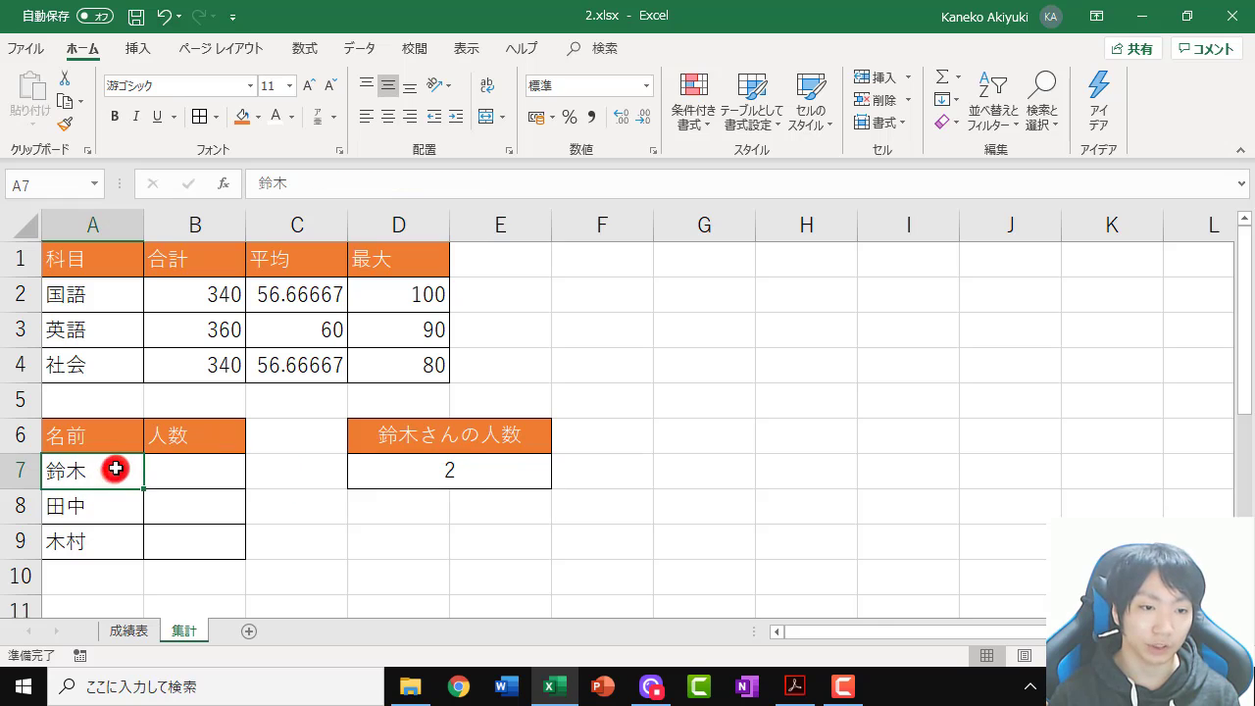
{"action": "left_click", "coordinate": [188, 465]}
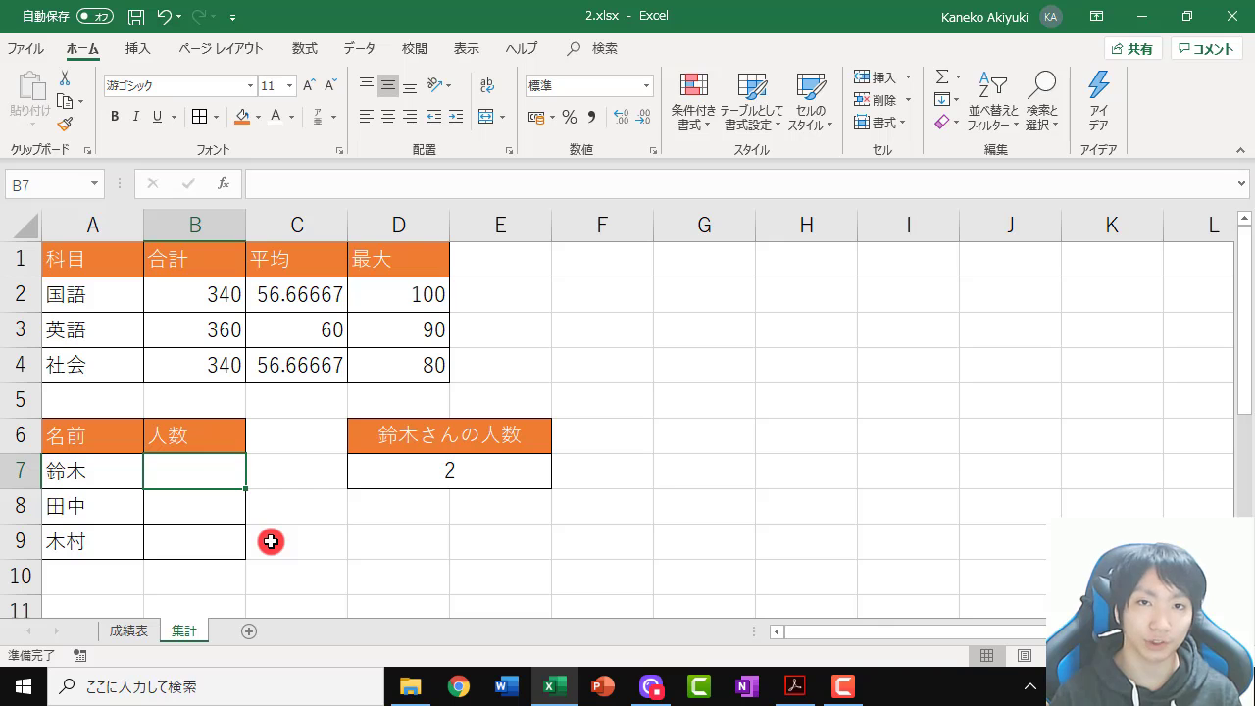
Enter =COUNTIF(成績表!A4:A9,集計!A7) in B7 to count the name in A7
{"action": "type", "text": "=c"}
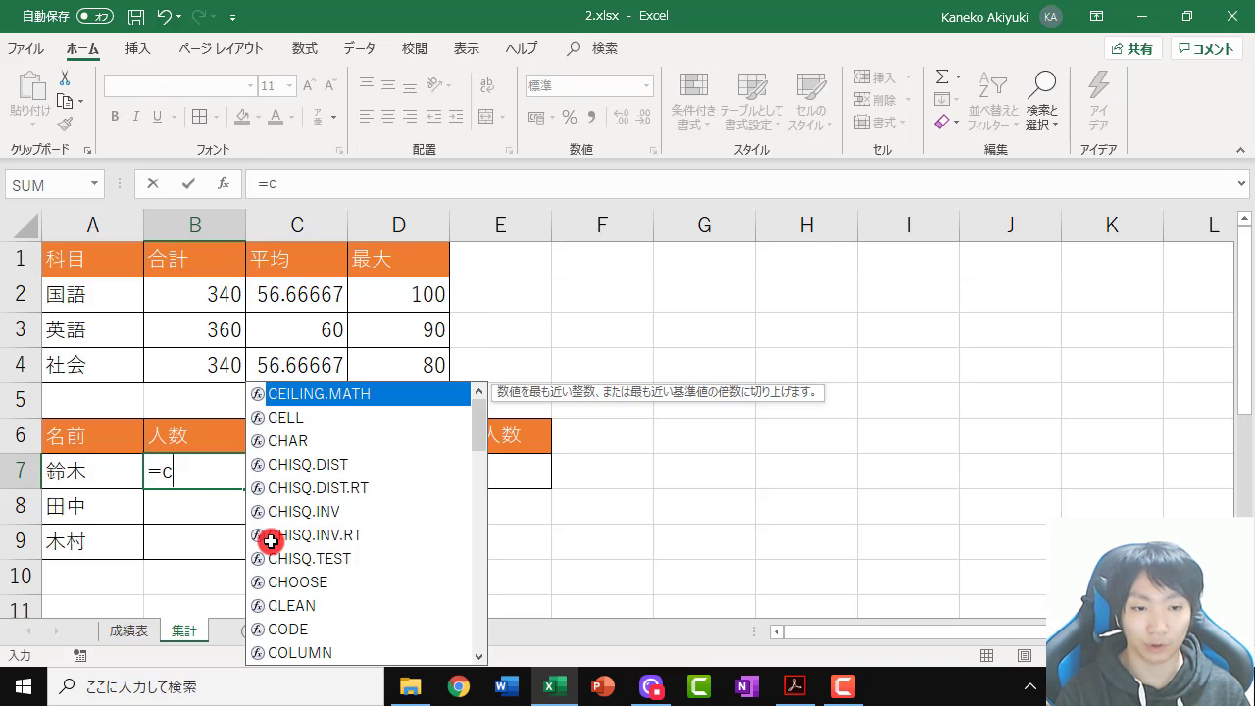
{"action": "type", "text": "ountif"}
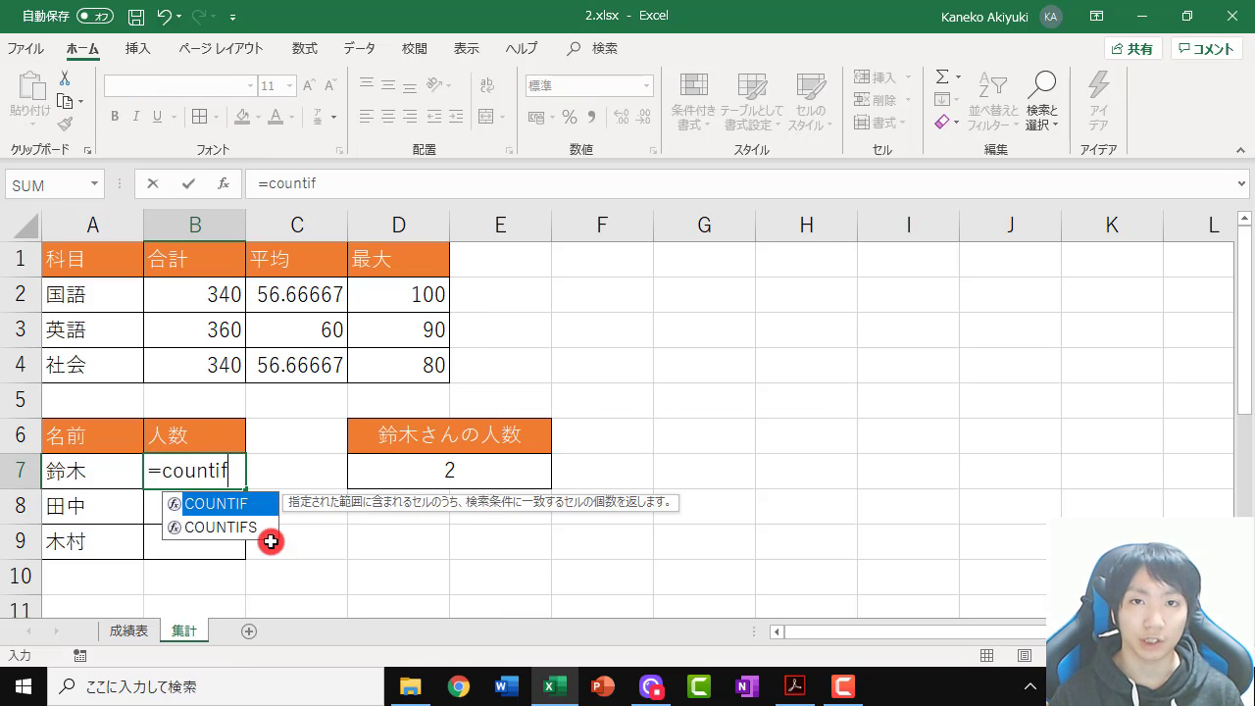
{"action": "key", "text": "Tab"}
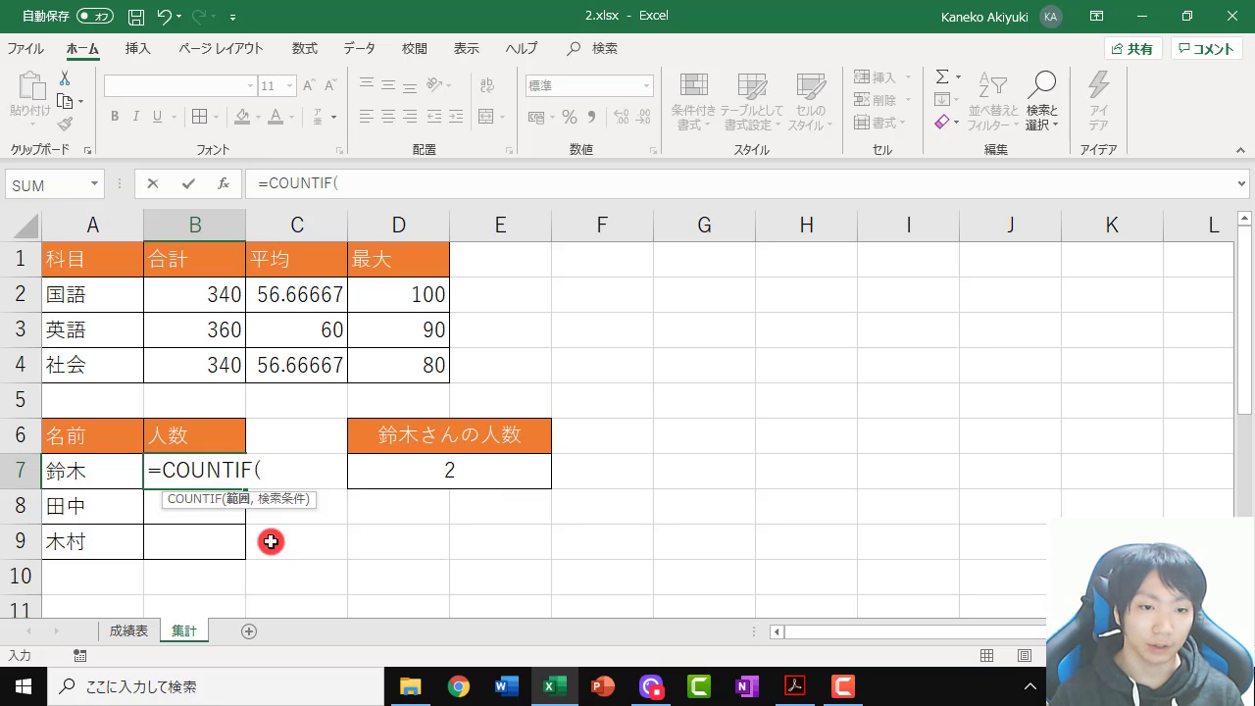
{"action": "left_click", "coordinate": [126, 639]}
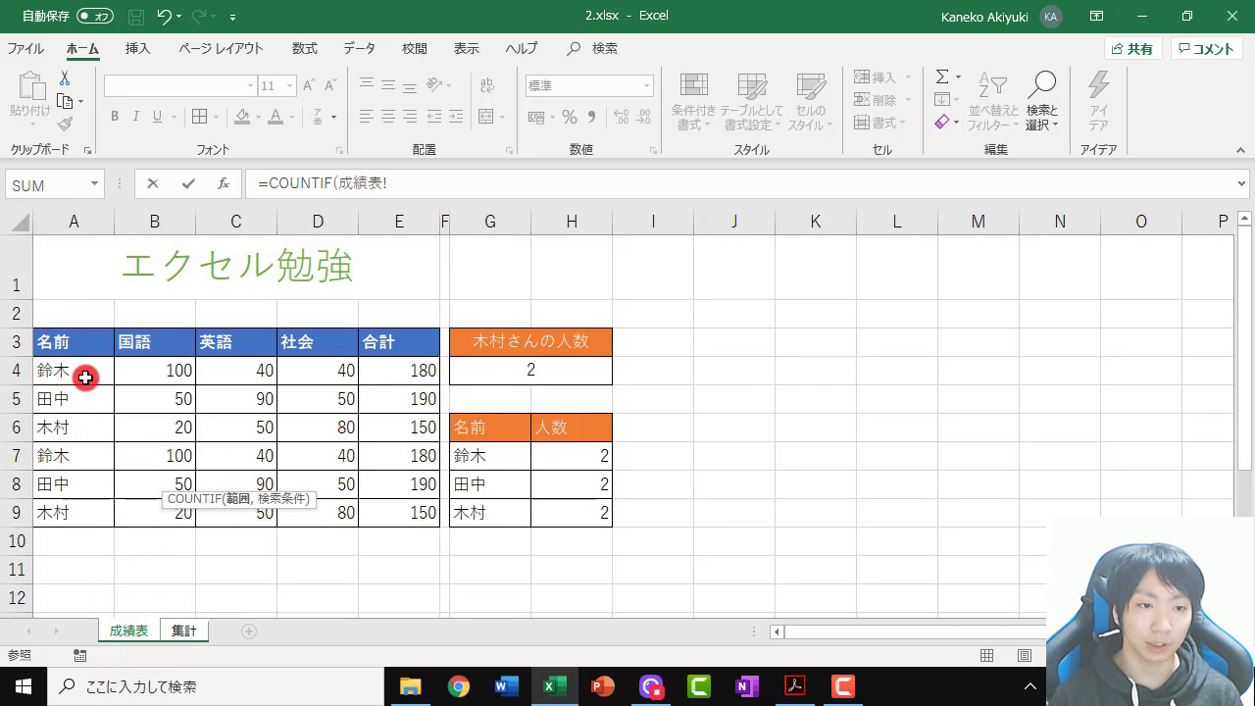
{"action": "mouse_move", "coordinate": [58, 368]}
{"action": "left_mouse_down"}
{"action": "mouse_move", "coordinate": [74, 508]}
{"action": "mouse_move", "coordinate": [33, 513]}
{"action": "left_mouse_up"}
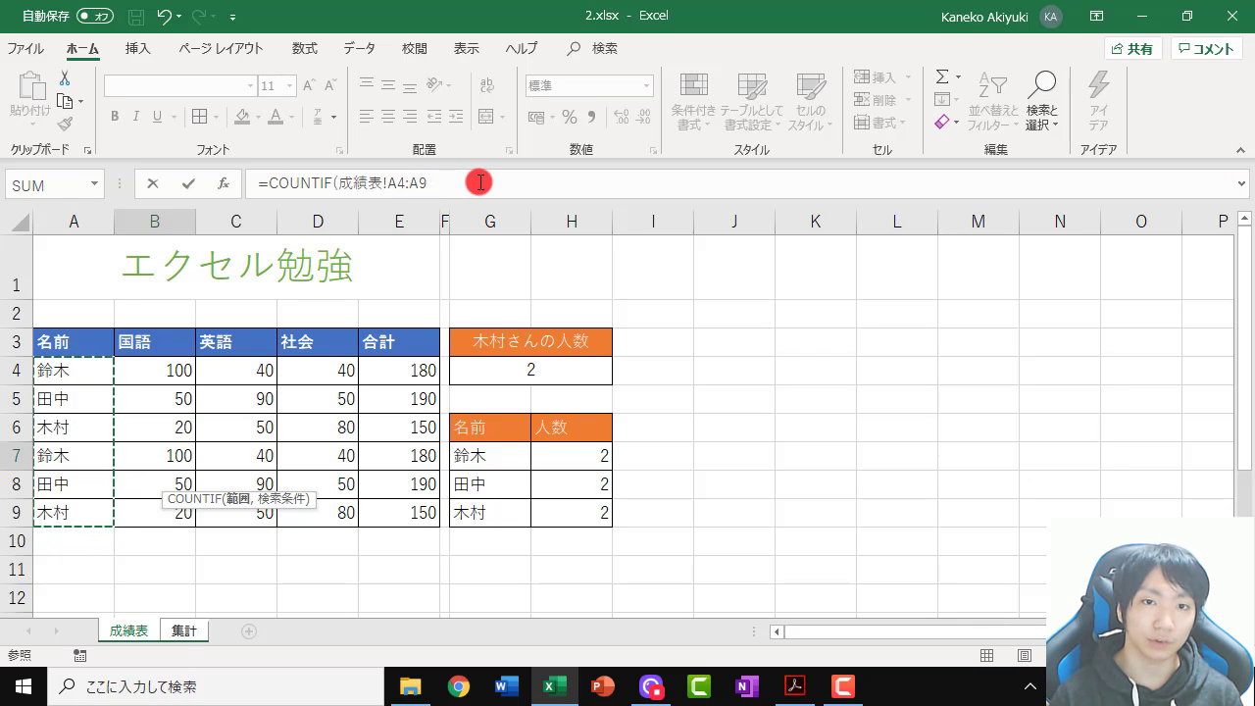
{"action": "left_click", "coordinate": [479, 183]}
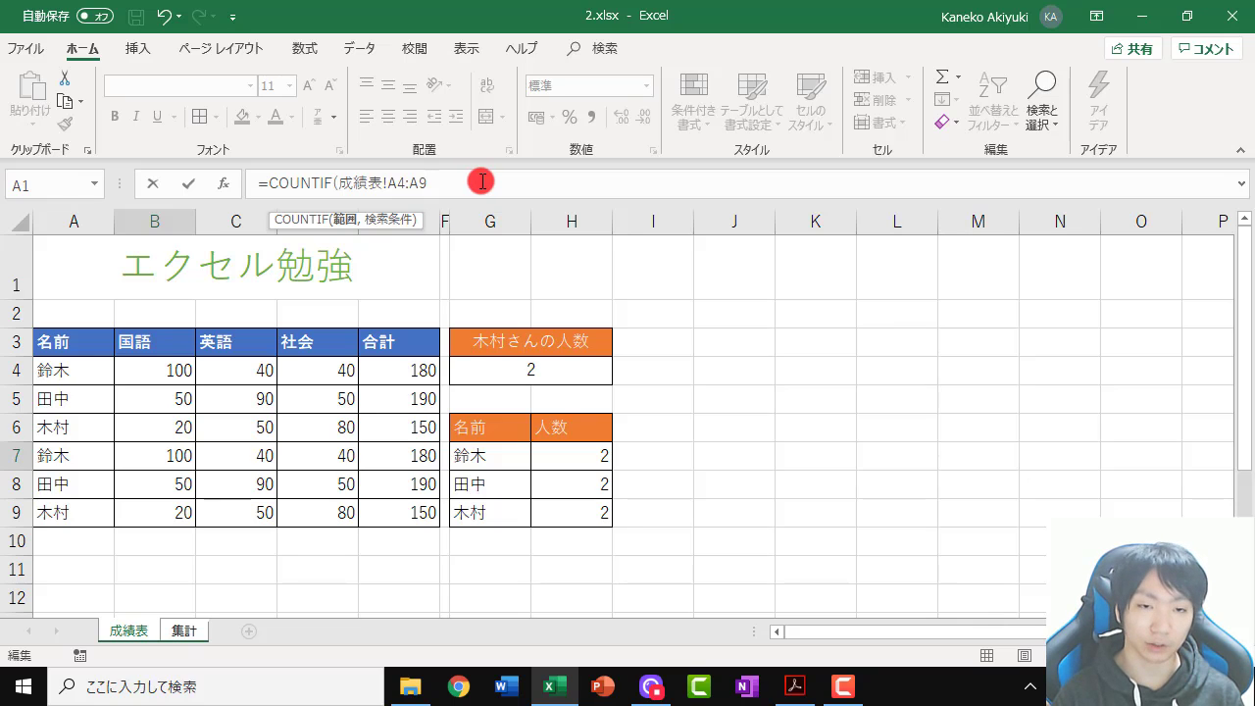
{"action": "type", "text": ","}
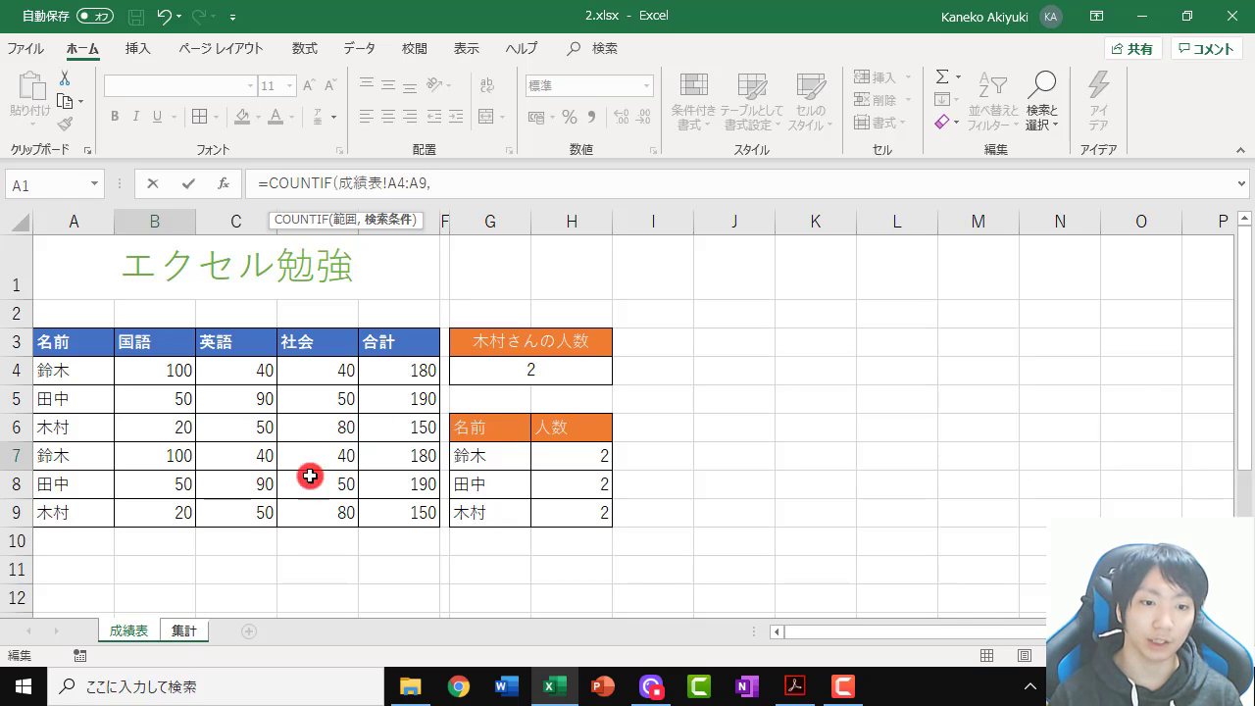
{"action": "left_click", "coordinate": [185, 636]}
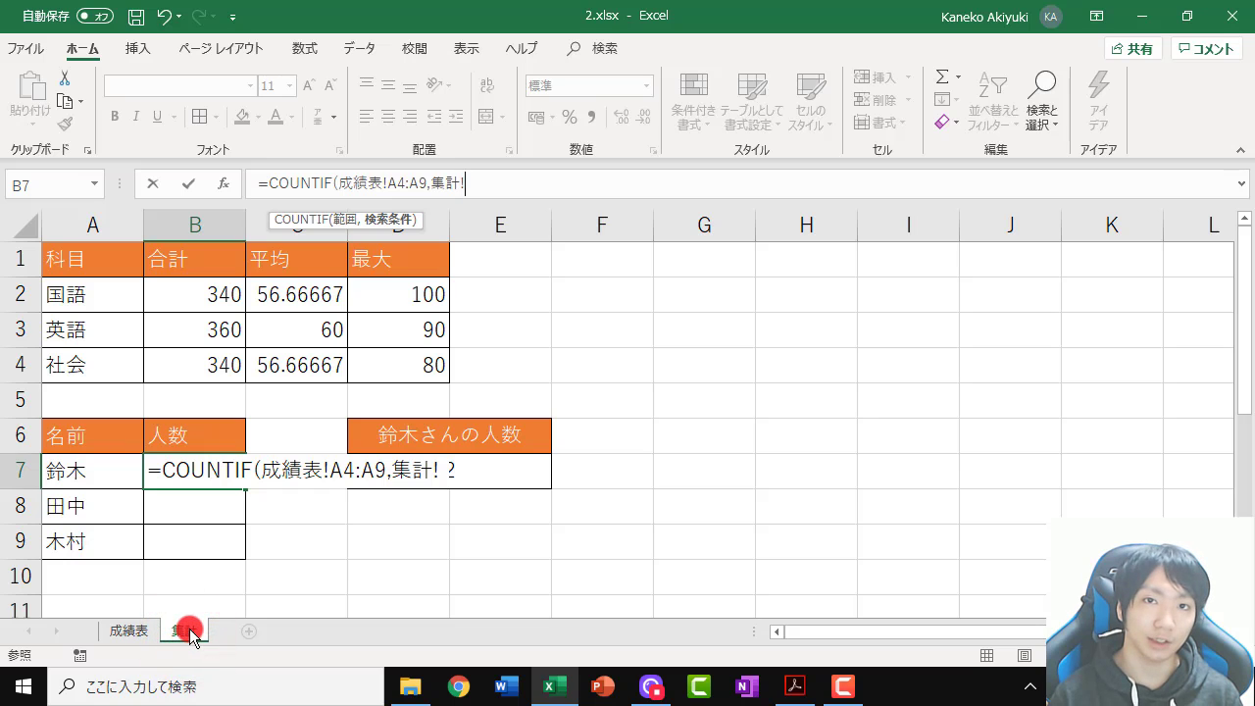
{"action": "left_click", "coordinate": [94, 481]}
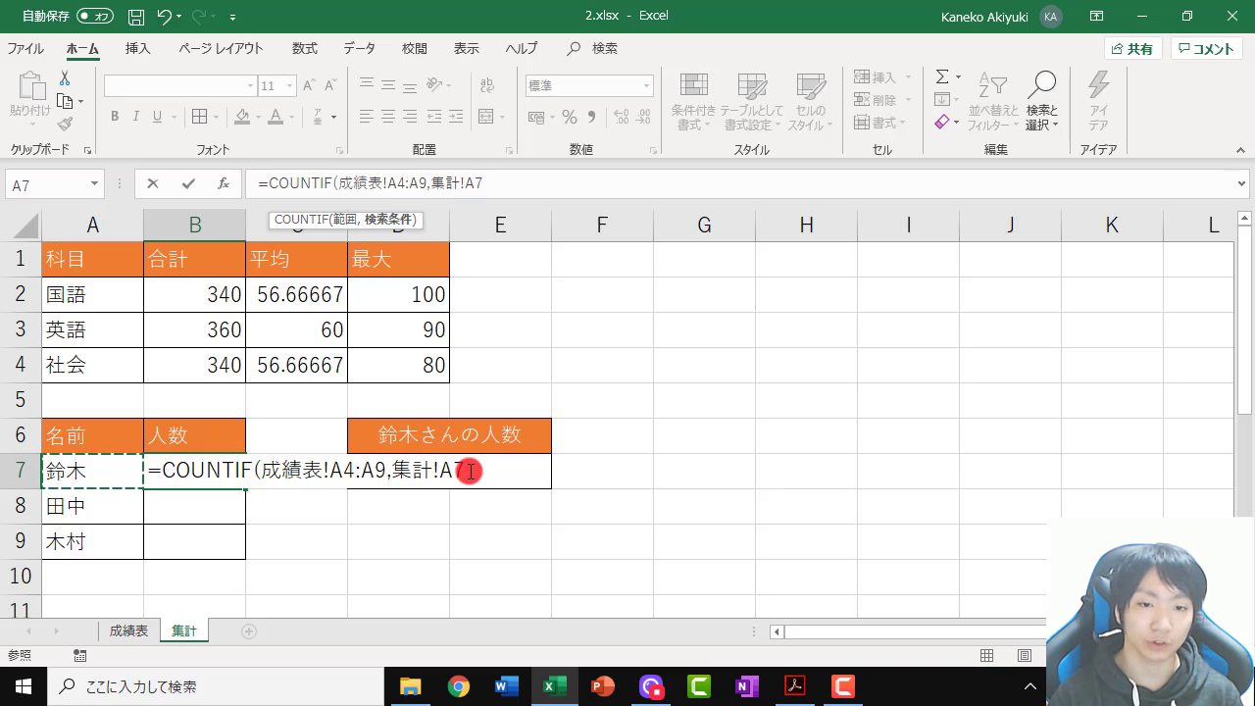
{"action": "key", "text": "Return"}
Check B7's formula, then fill it down into B8 and B9
{"action": "left_click", "coordinate": [211, 468]}
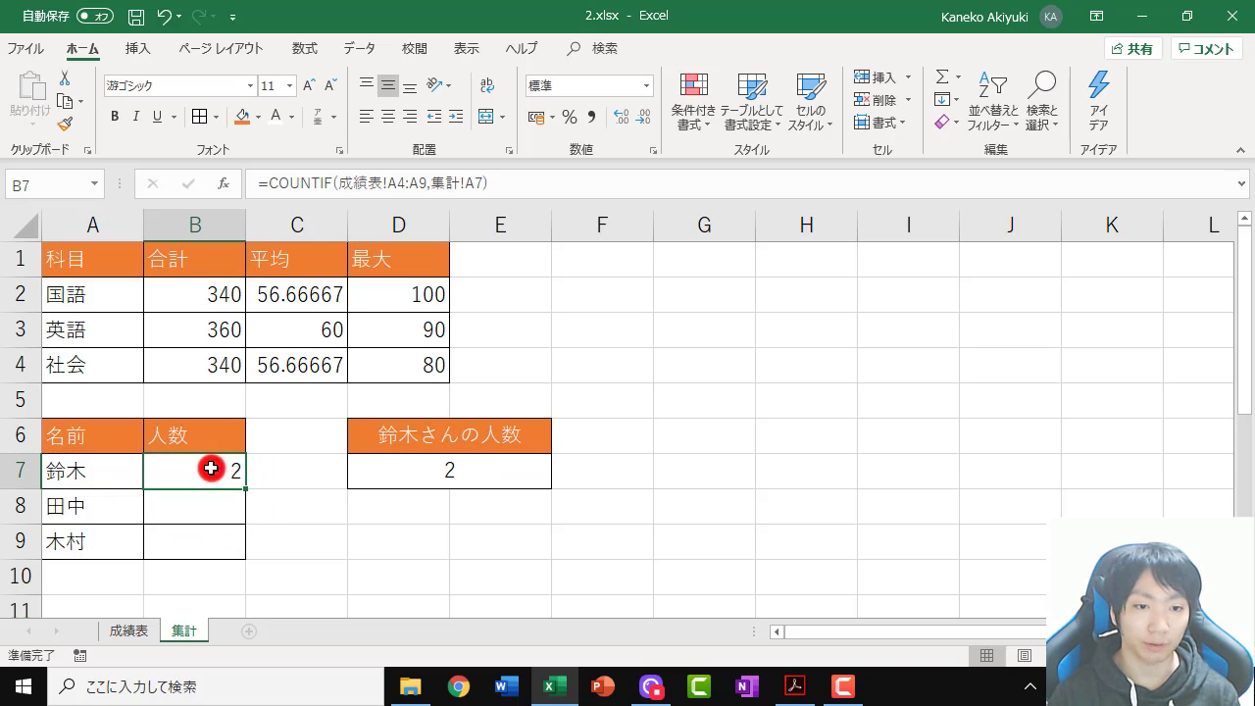
{"action": "double_click", "coordinate": [211, 469]}
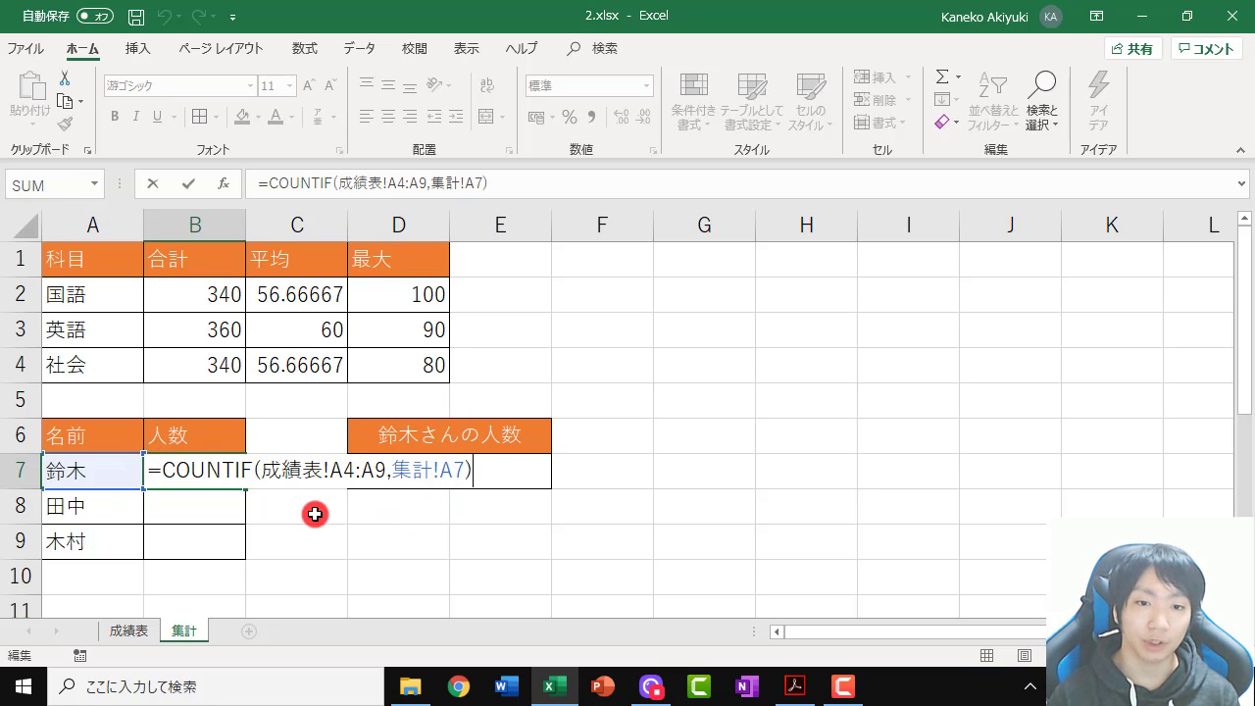
{"action": "key", "text": "ctrl+Return"}
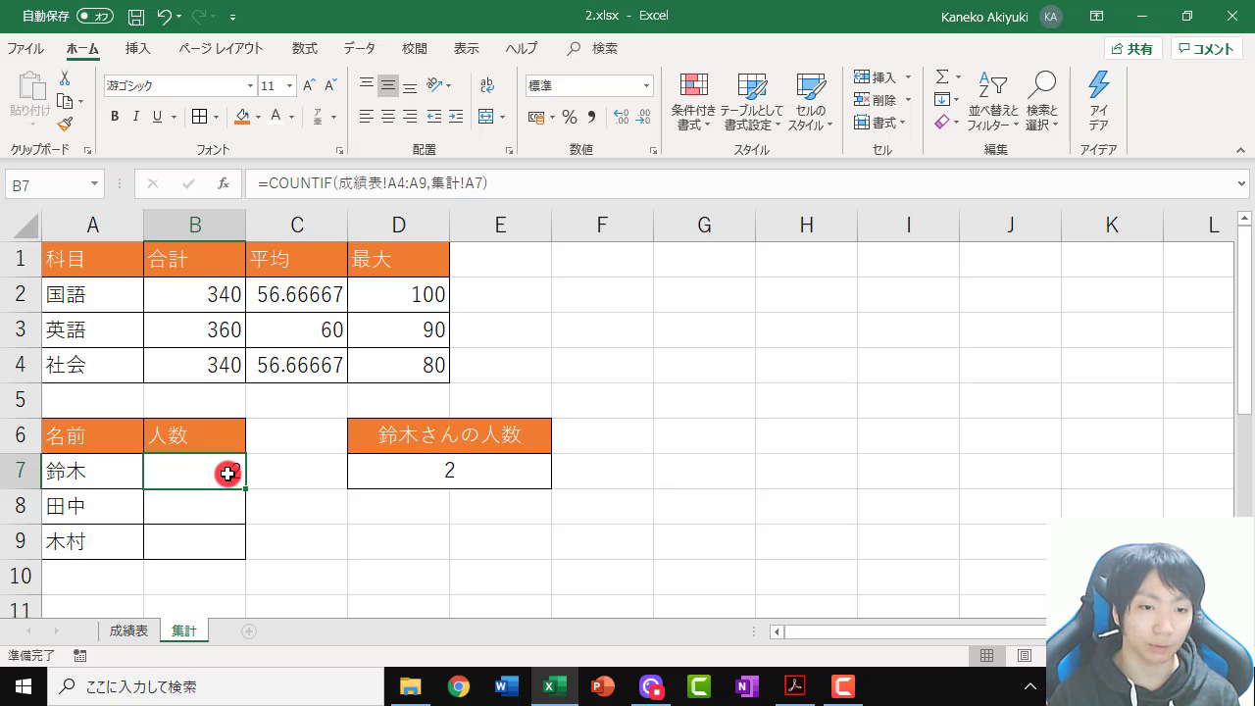
{"action": "double_click", "coordinate": [245, 490]}
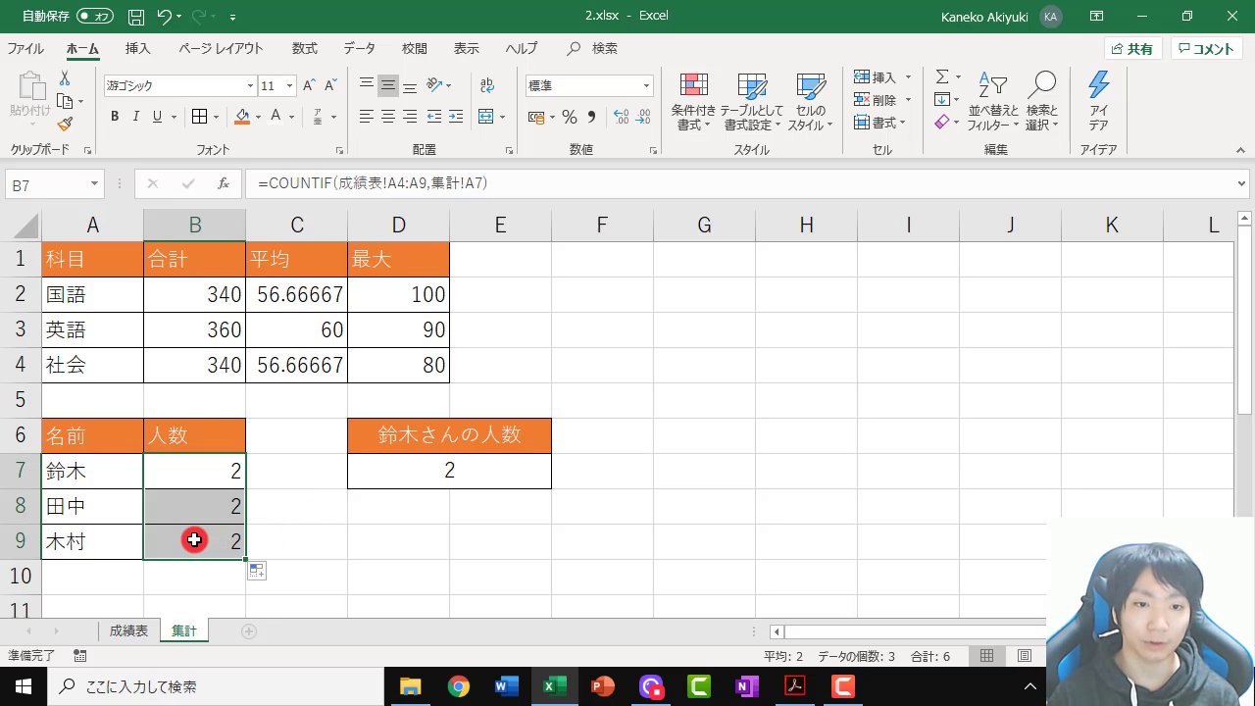
{"action": "left_click", "coordinate": [192, 540]}
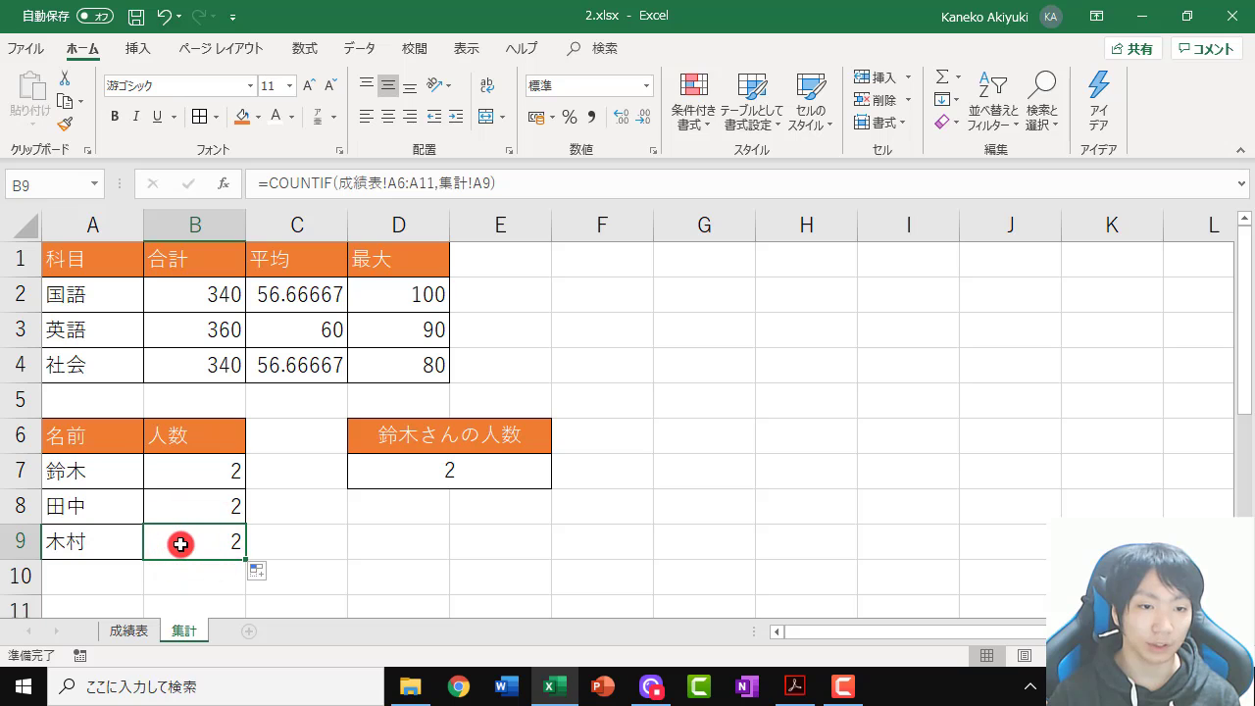
{"action": "double_click", "coordinate": [180, 545]}
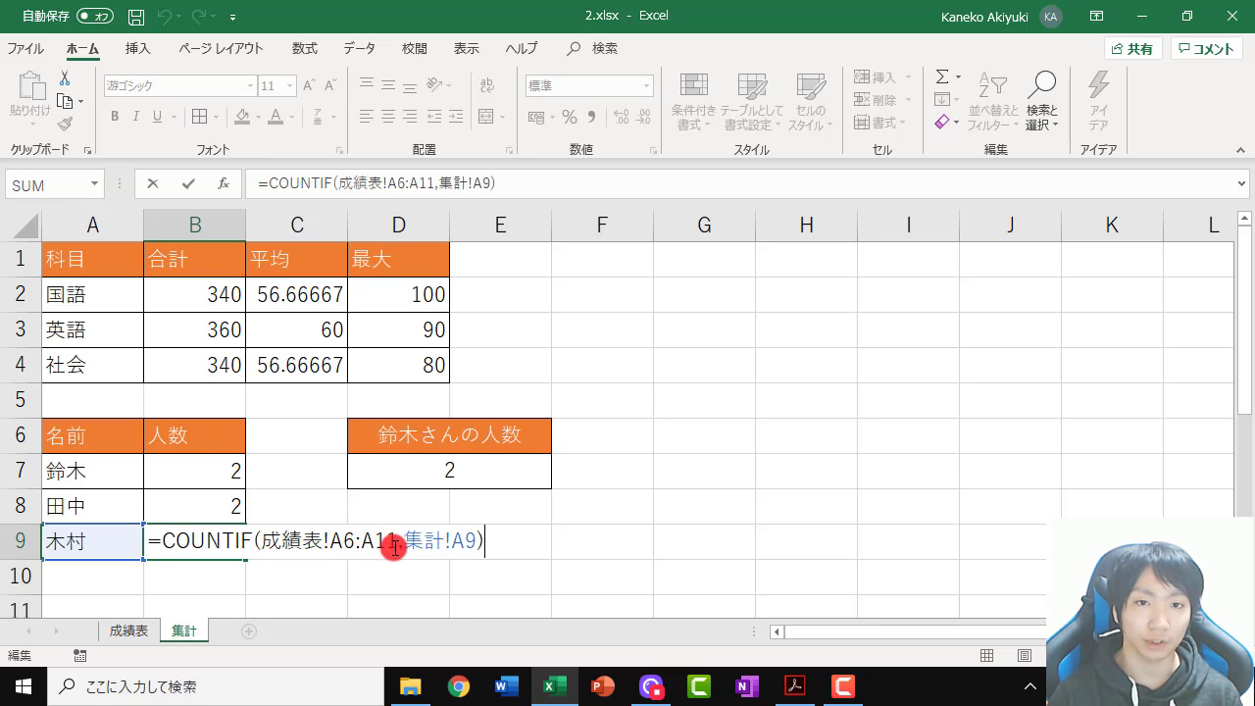
{"action": "key", "text": "ctrl+Return"}
{"action": "double_click", "coordinate": [219, 474]}
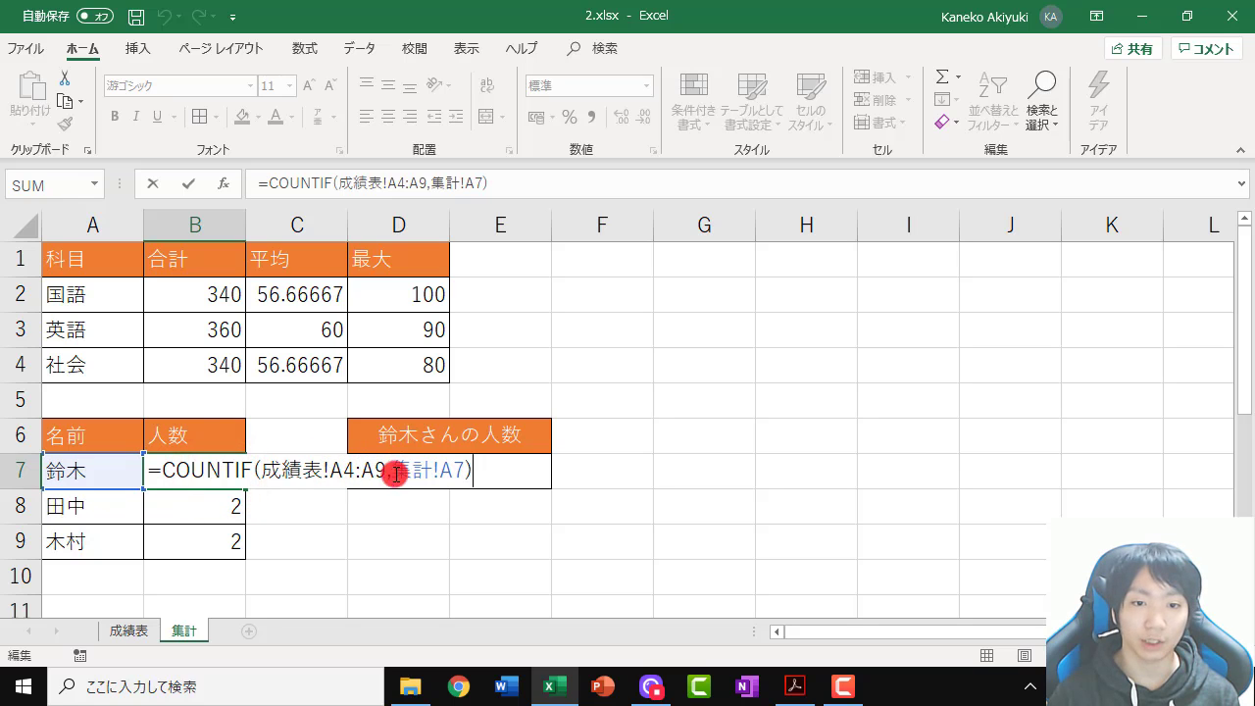
{"action": "key", "text": "ctrl+Return"}
{"action": "double_click", "coordinate": [210, 541]}
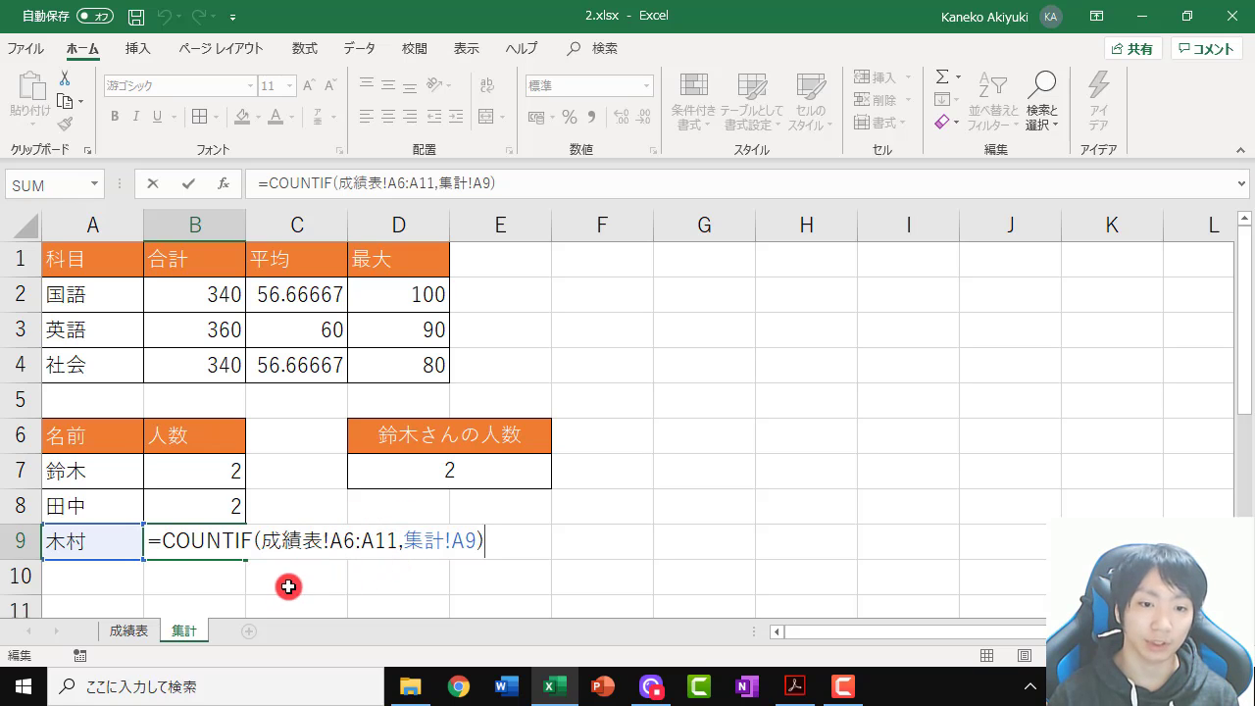
{"action": "key", "text": "Return"}
{"action": "left_click", "coordinate": [131, 630]}
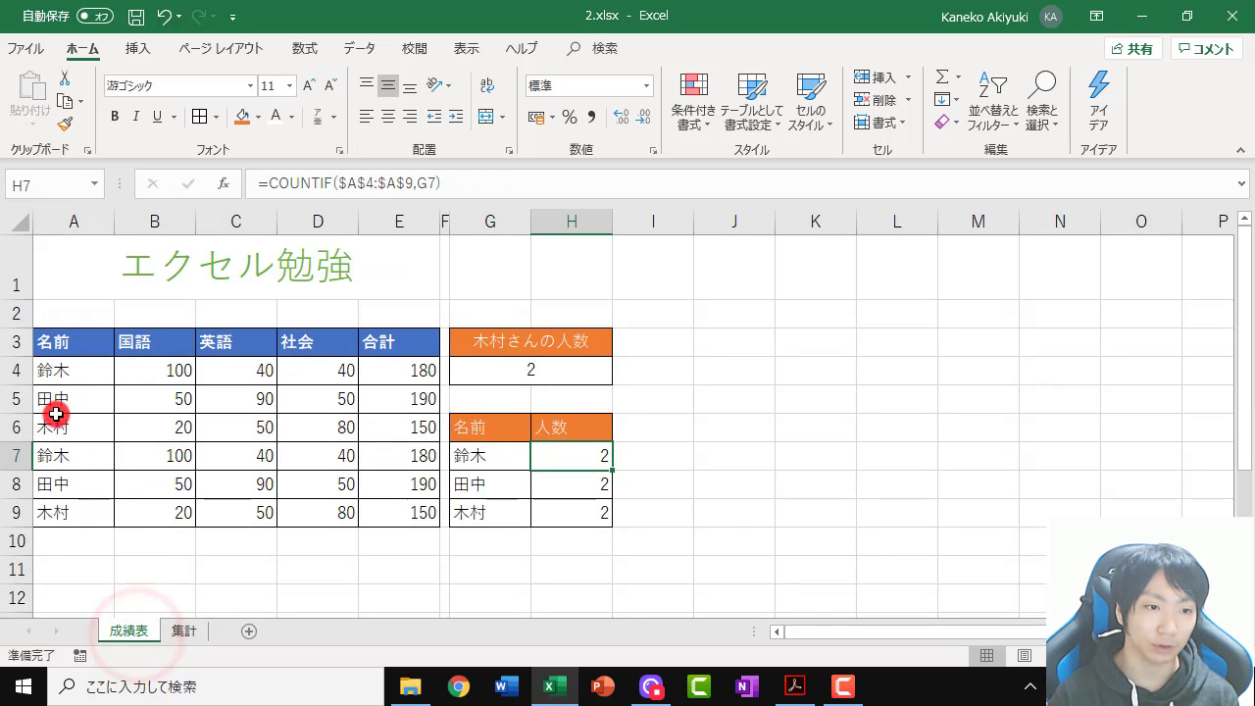
{"action": "left_click_drag", "start_coordinate": [49, 429], "coordinate": [62, 569]}
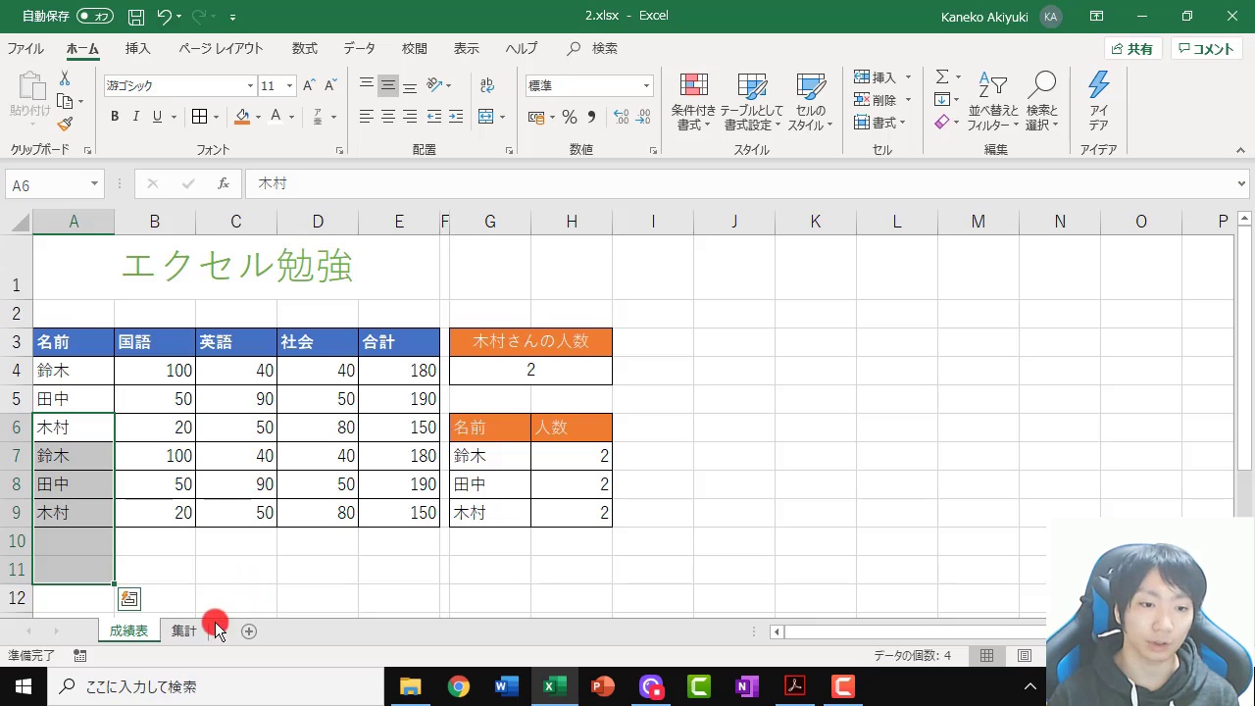
{"action": "left_click", "coordinate": [186, 631]}
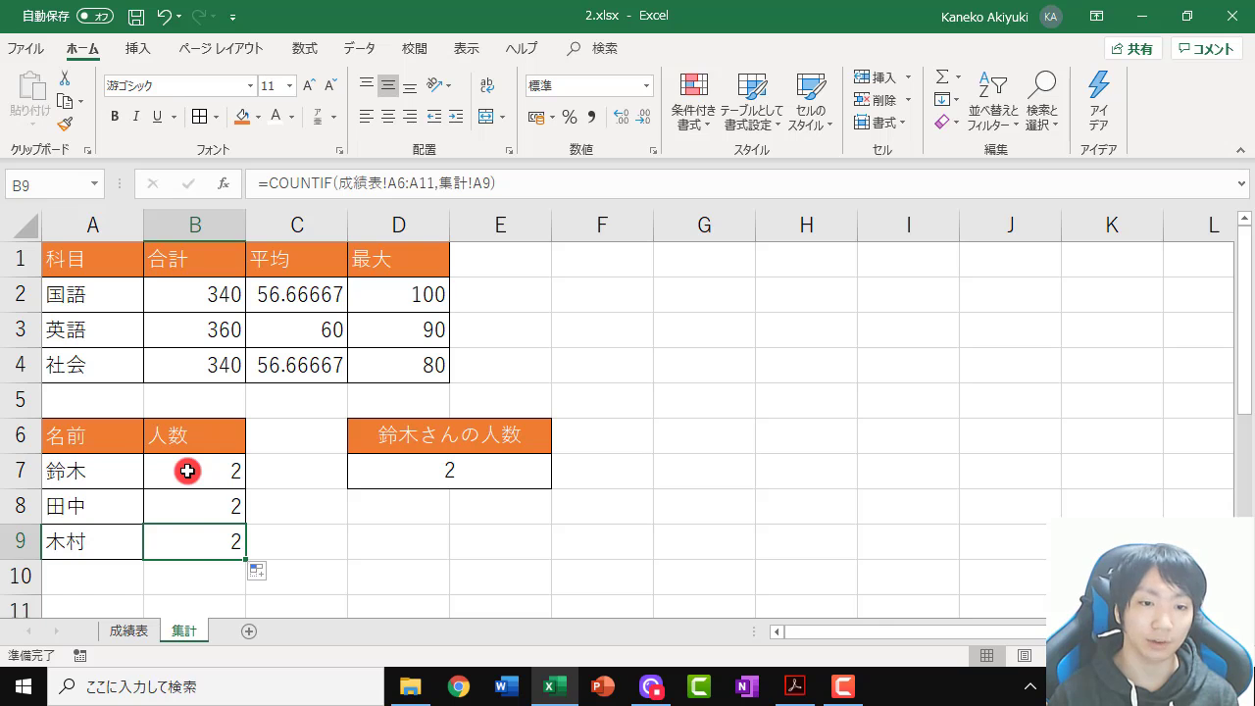
{"action": "left_click", "coordinate": [186, 535]}
Make B7's COUNTIF range absolute as 成績表!$A$4:$A$9 using F4
{"action": "left_click", "coordinate": [188, 473]}
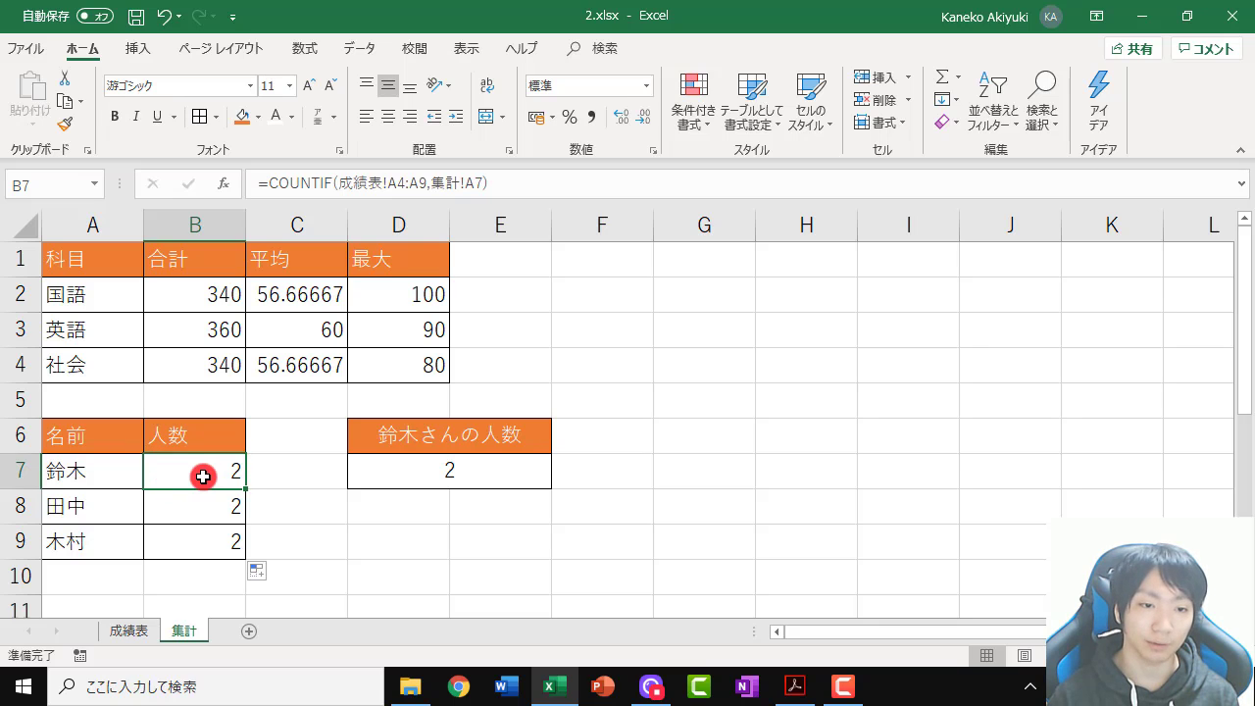
{"action": "double_click", "coordinate": [203, 476]}
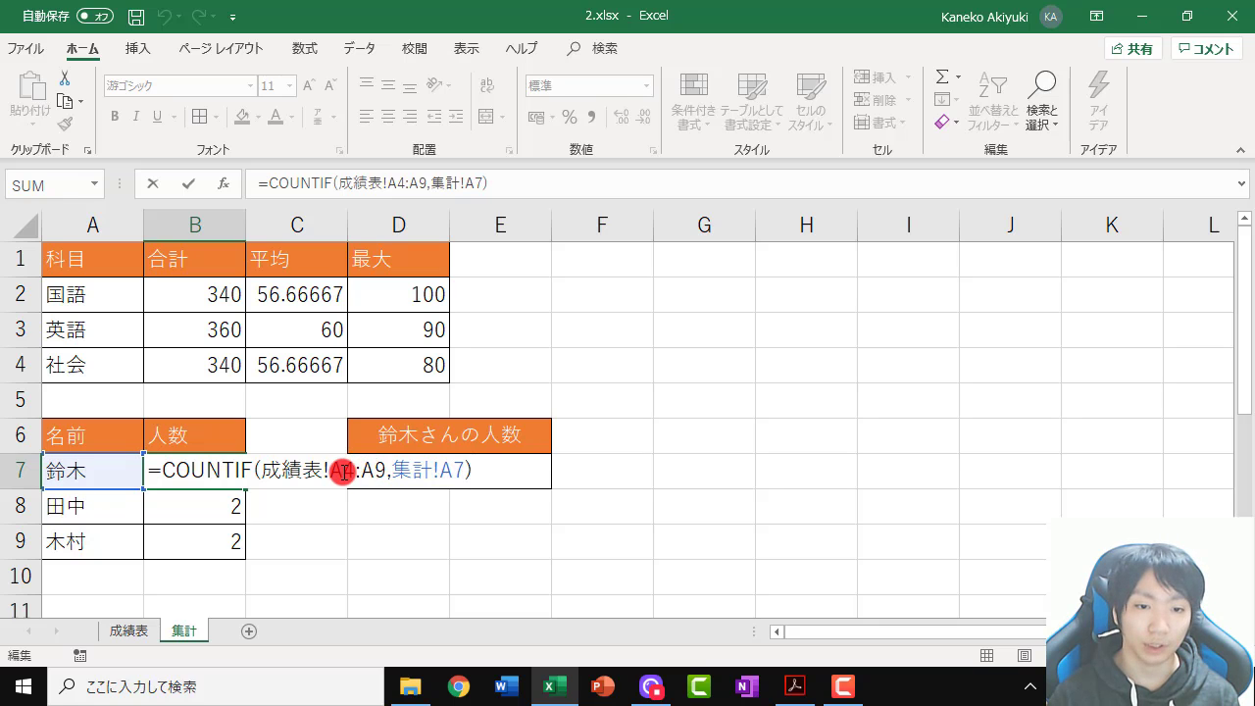
{"action": "left_click", "coordinate": [343, 472]}
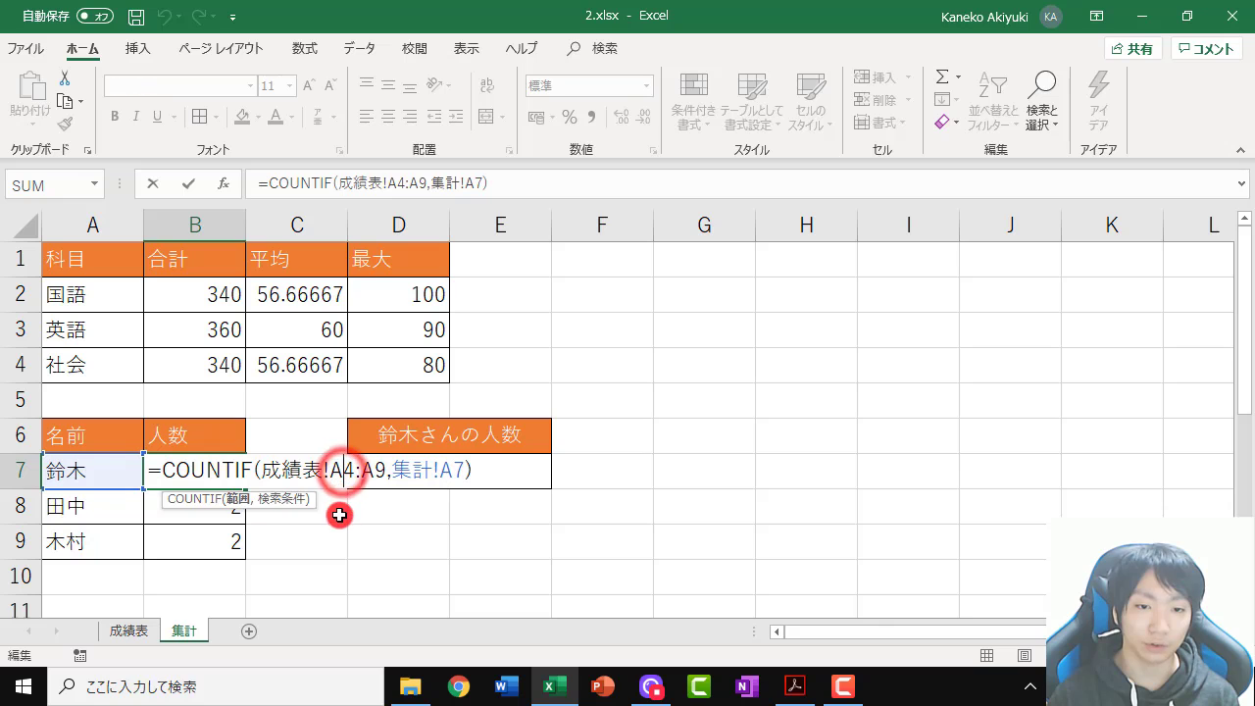
{"action": "key", "text": "F4"}
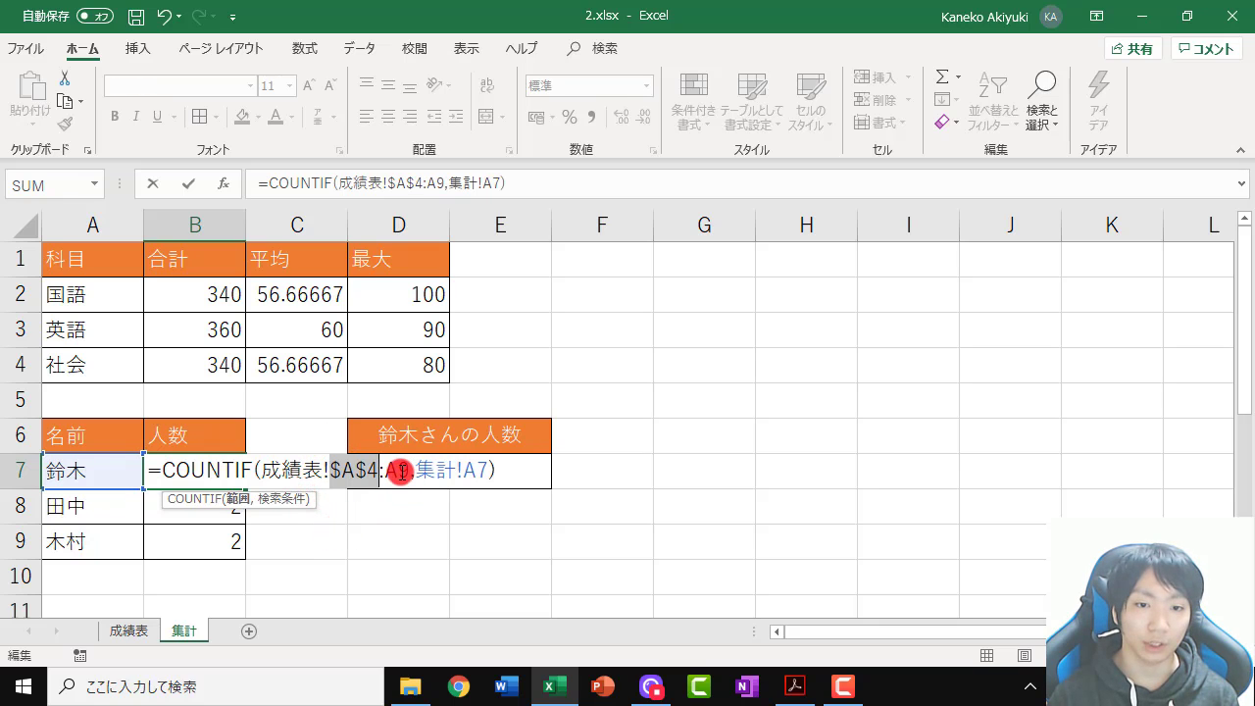
{"action": "left_click", "coordinate": [401, 471]}
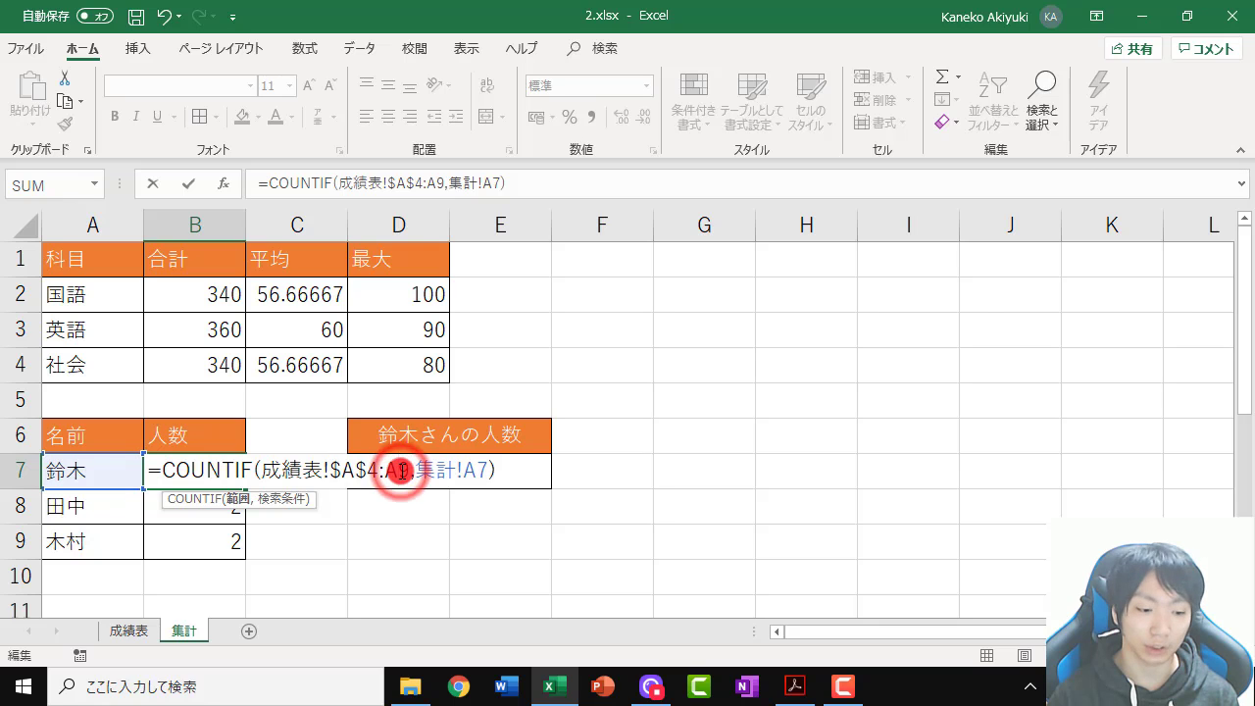
{"action": "key", "text": "F4"}
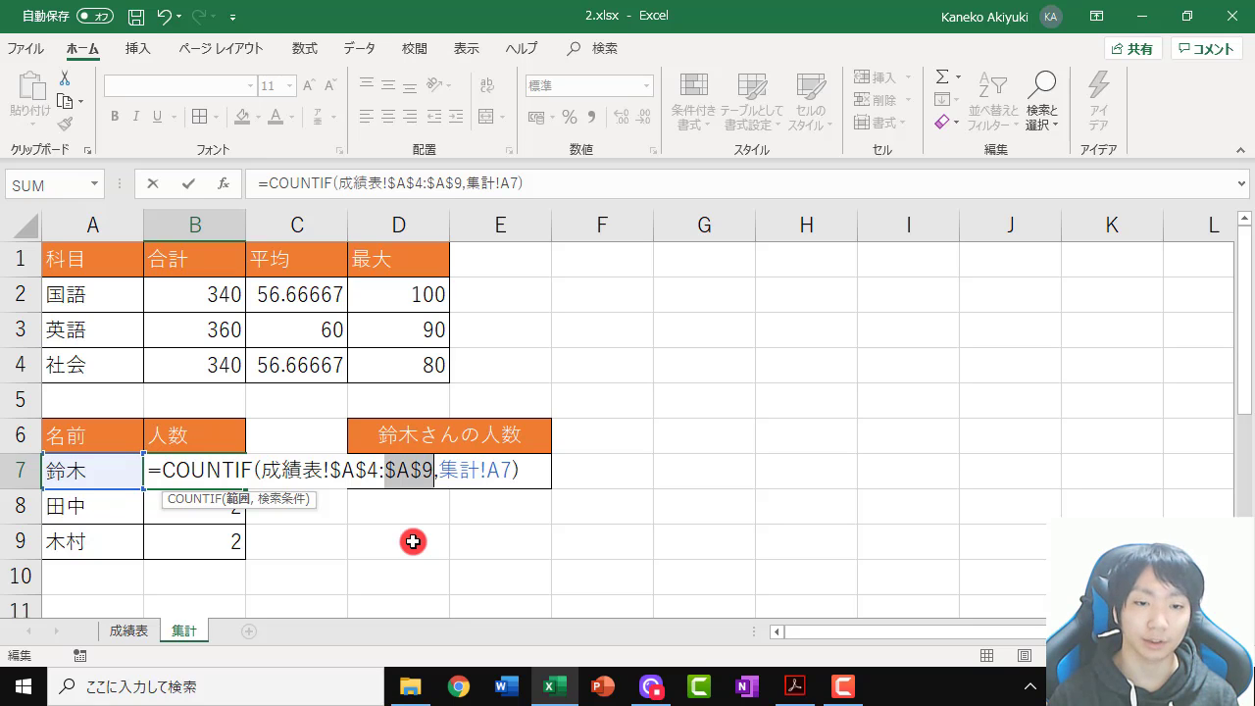
{"action": "key", "text": "Return"}
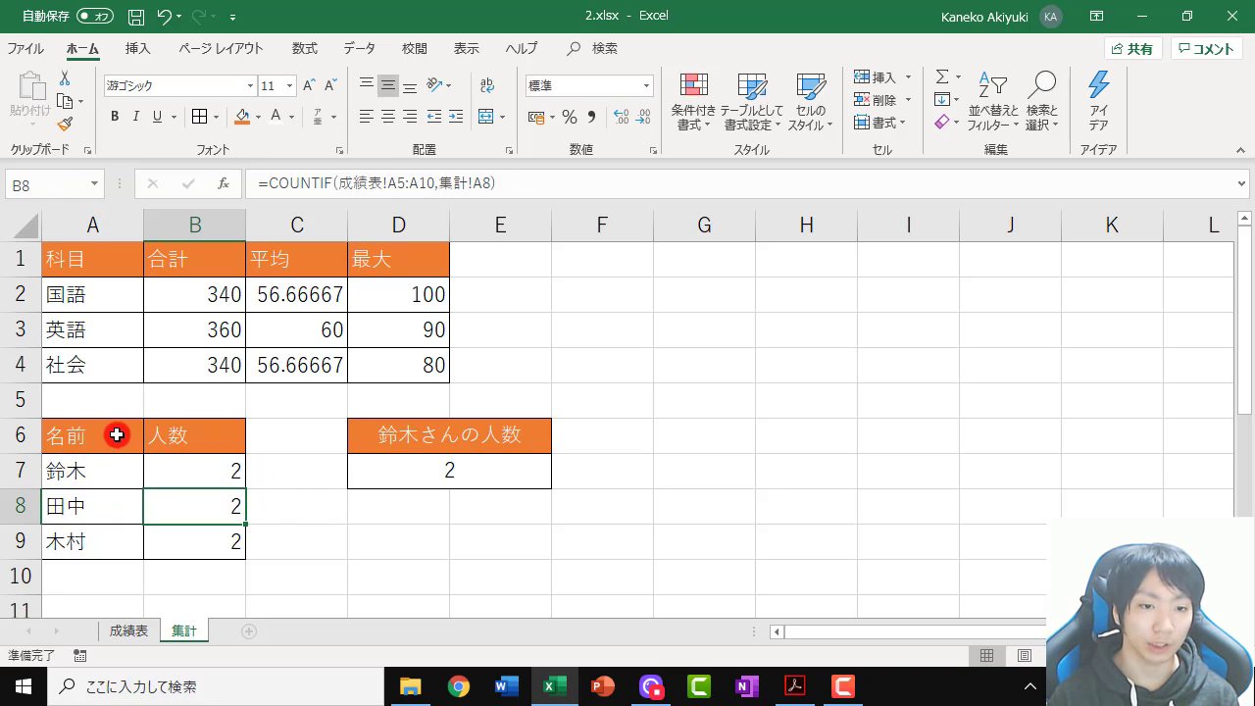
{"action": "left_click", "coordinate": [180, 465]}
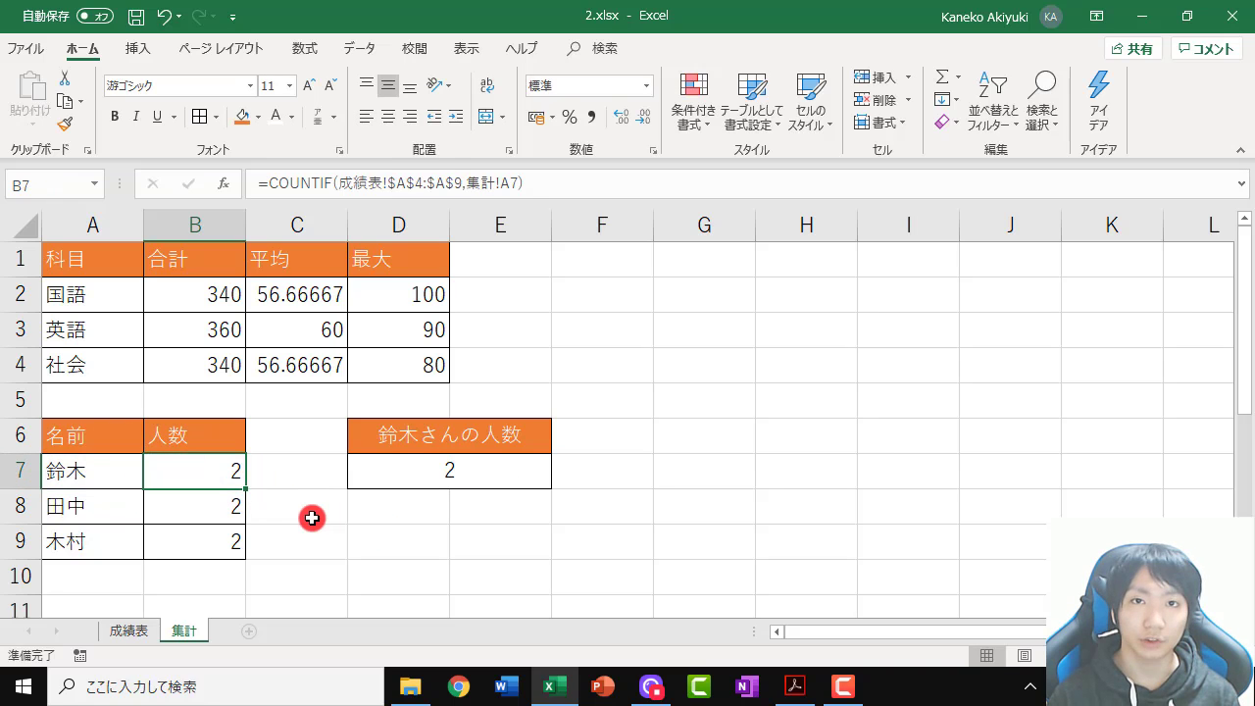
Fill B7 down to B9 and inspect B9's =COUNTIF(成績表!$A$4:$A$9,集計!A9)
{"action": "double_click", "coordinate": [246, 489]}
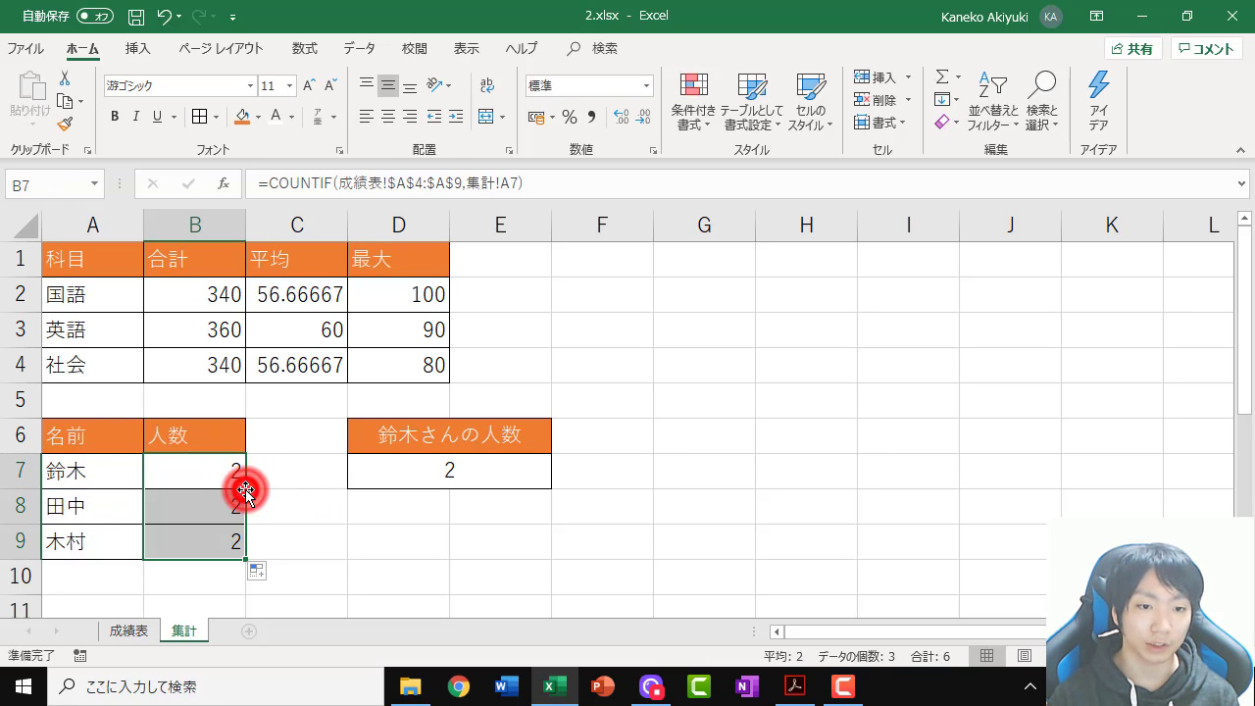
{"action": "left_click", "coordinate": [195, 538]}
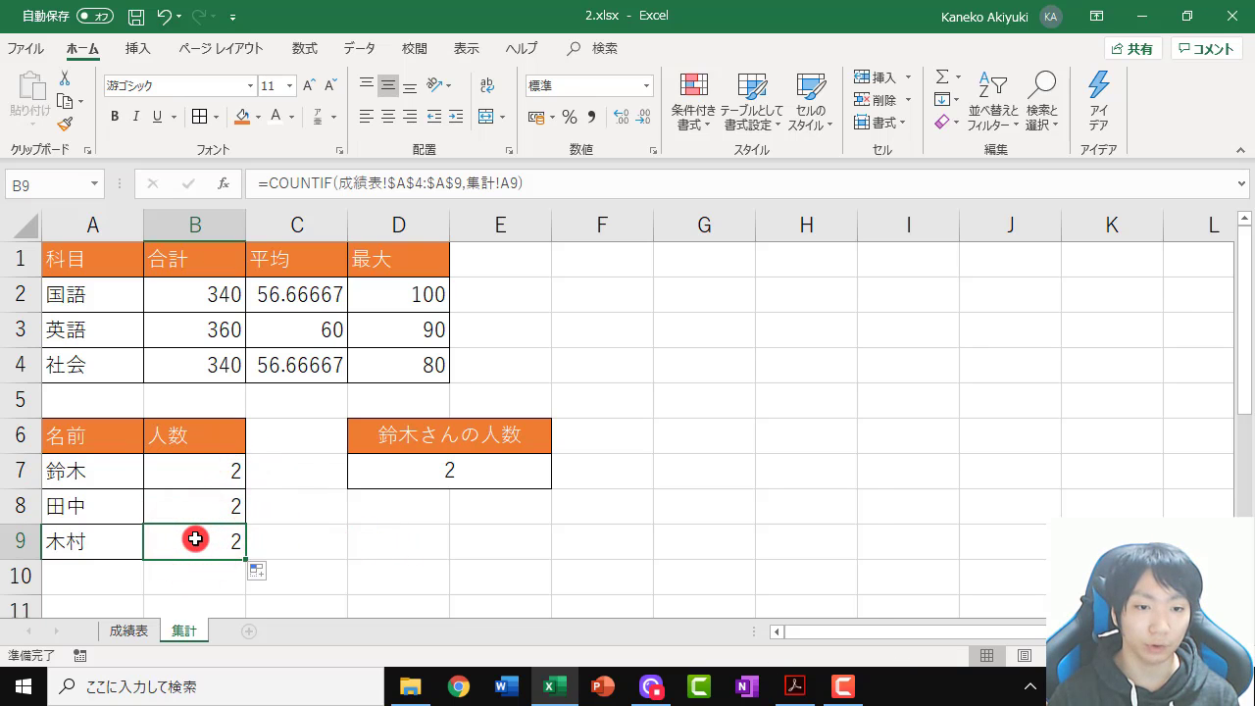
{"action": "double_click", "coordinate": [195, 538]}
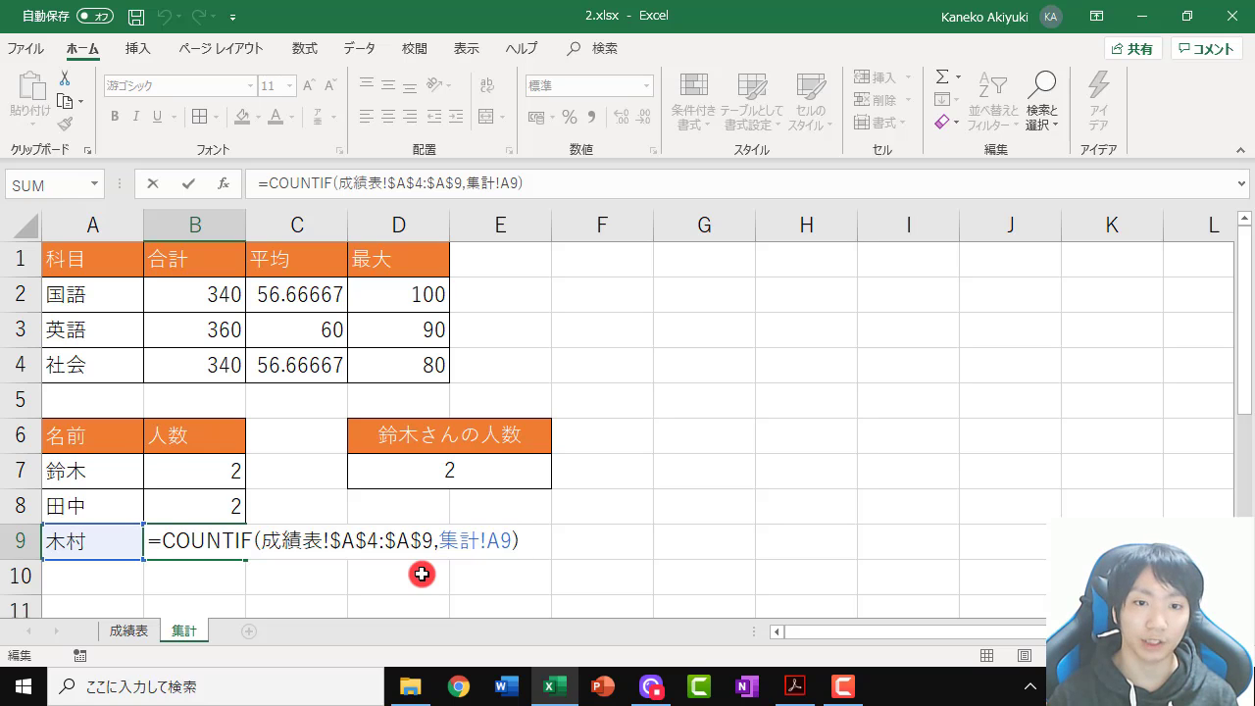
Clear the existing counts from B7:B9
{"action": "key", "text": "ctrl+Return"}
{"action": "left_click_drag", "start_coordinate": [177, 470], "coordinate": [183, 537]}
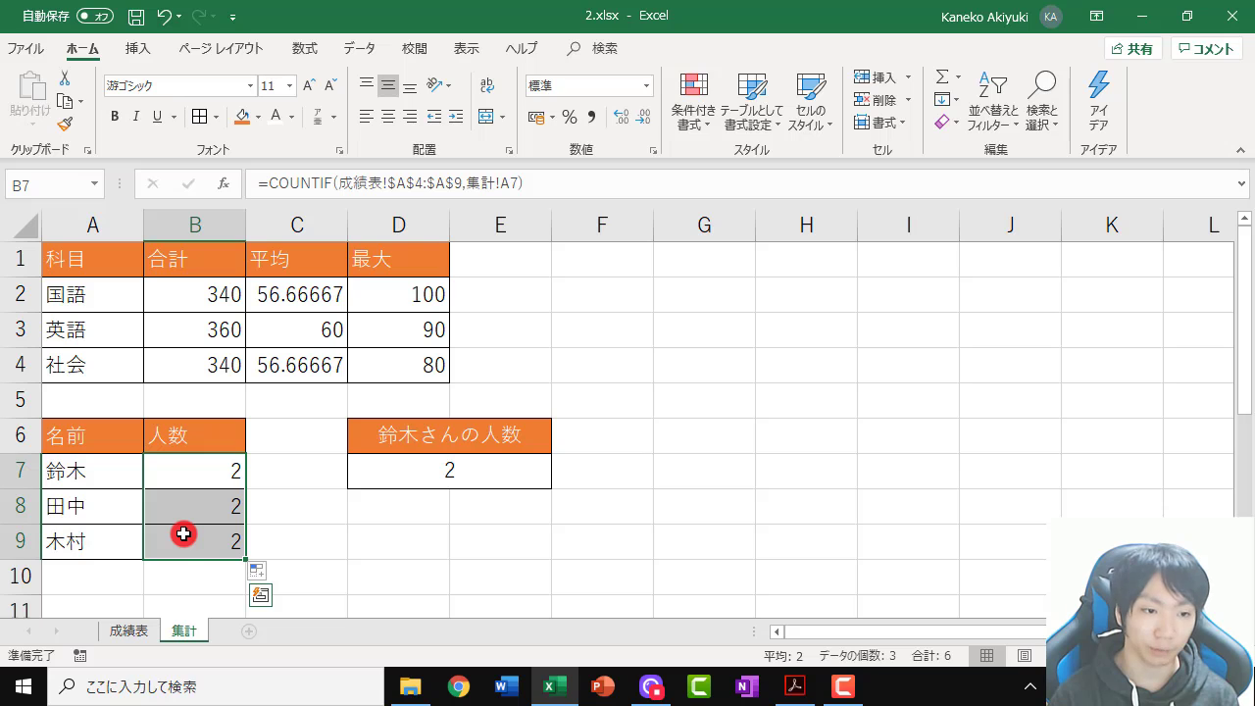
{"action": "key", "text": "Delete"}
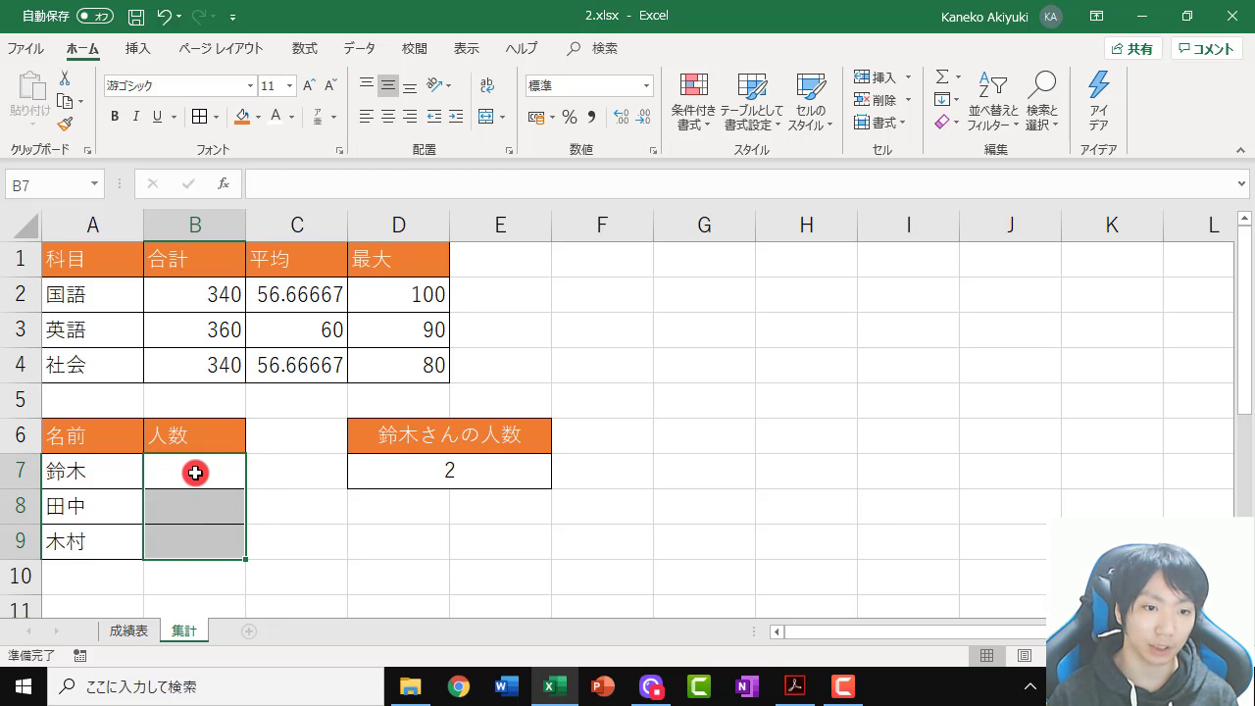
Retype B7 as =COUNTIF(成績表!$A$4:$A$9, ready for the criterion
{"action": "left_click", "coordinate": [198, 469]}
{"action": "type", "text": "="}
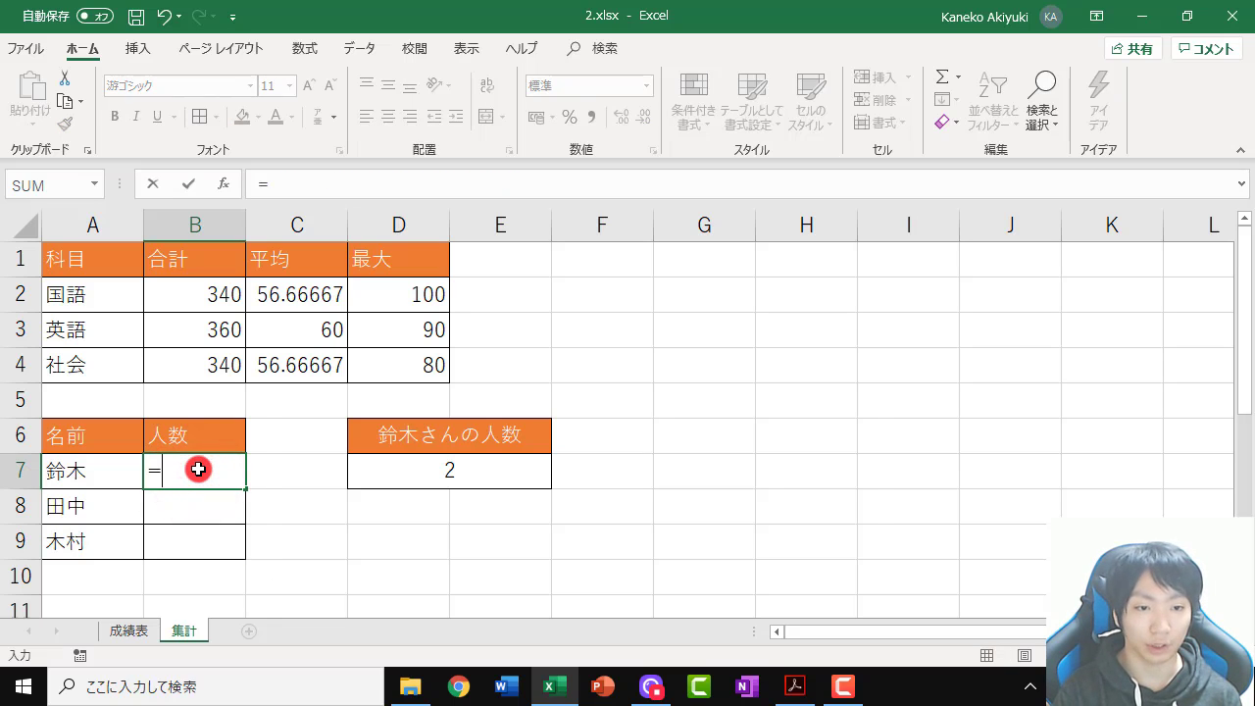
{"action": "type", "text": "countif"}
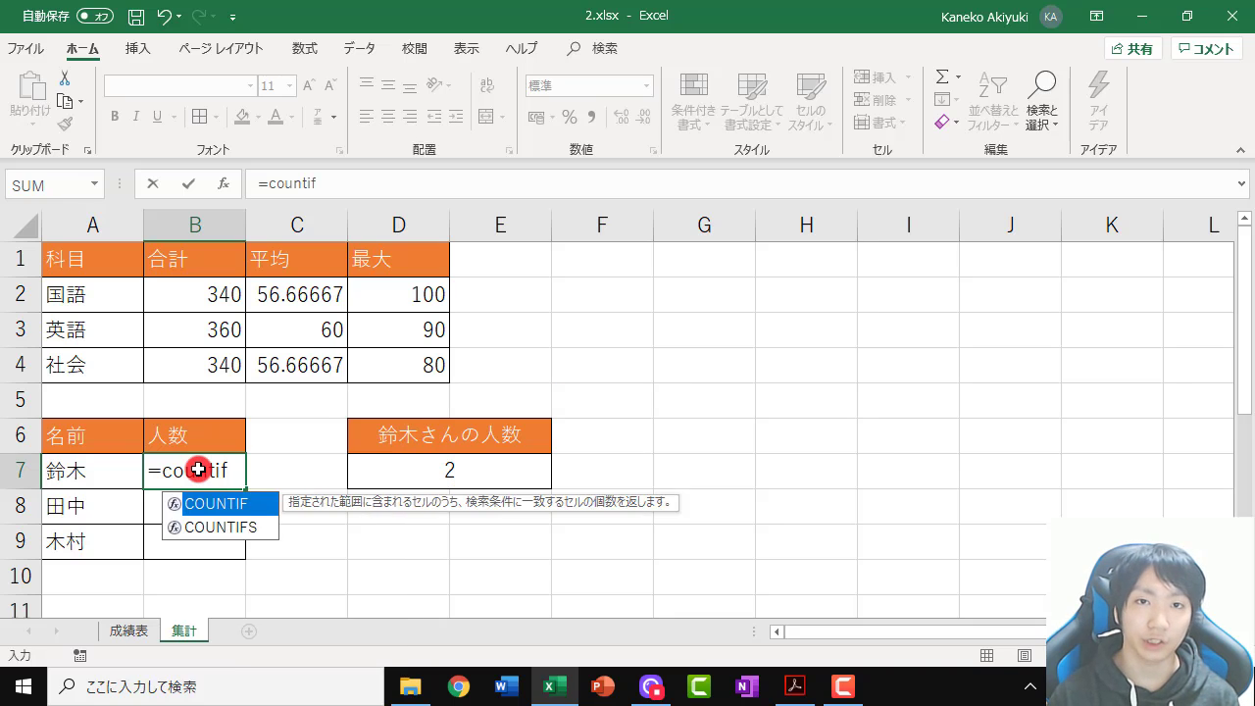
{"action": "key", "text": "Tab"}
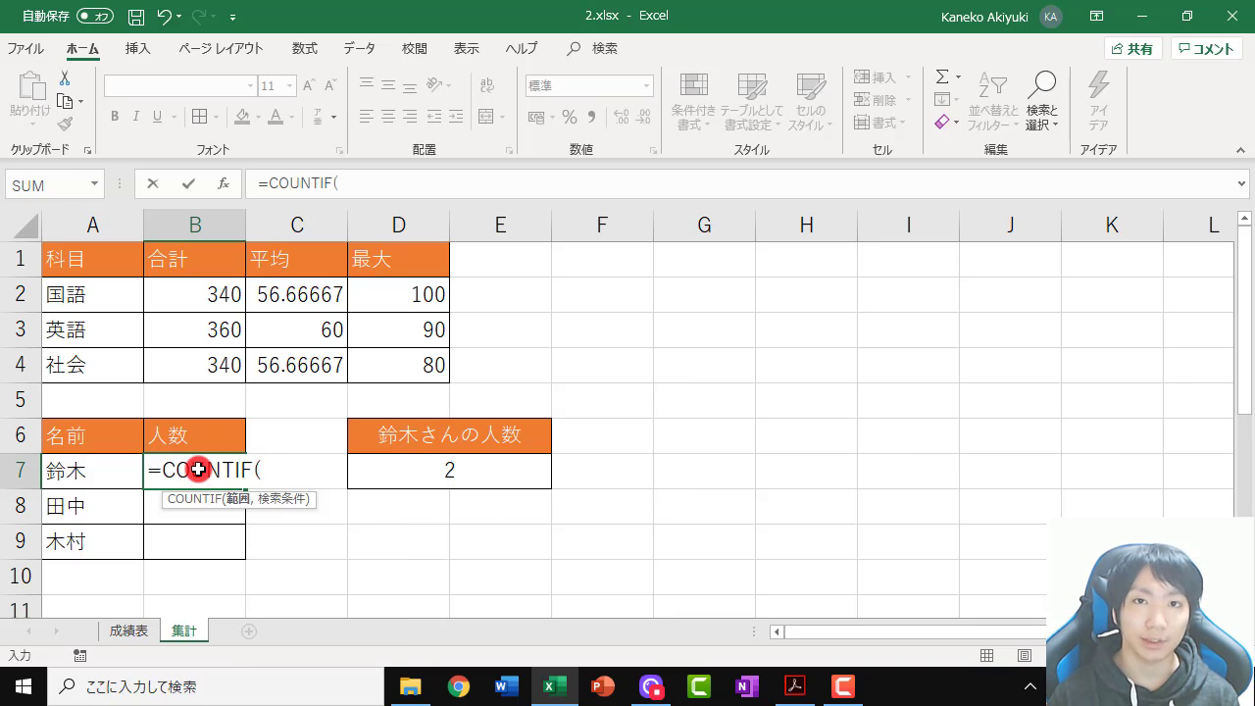
{"action": "left_click", "coordinate": [128, 633]}
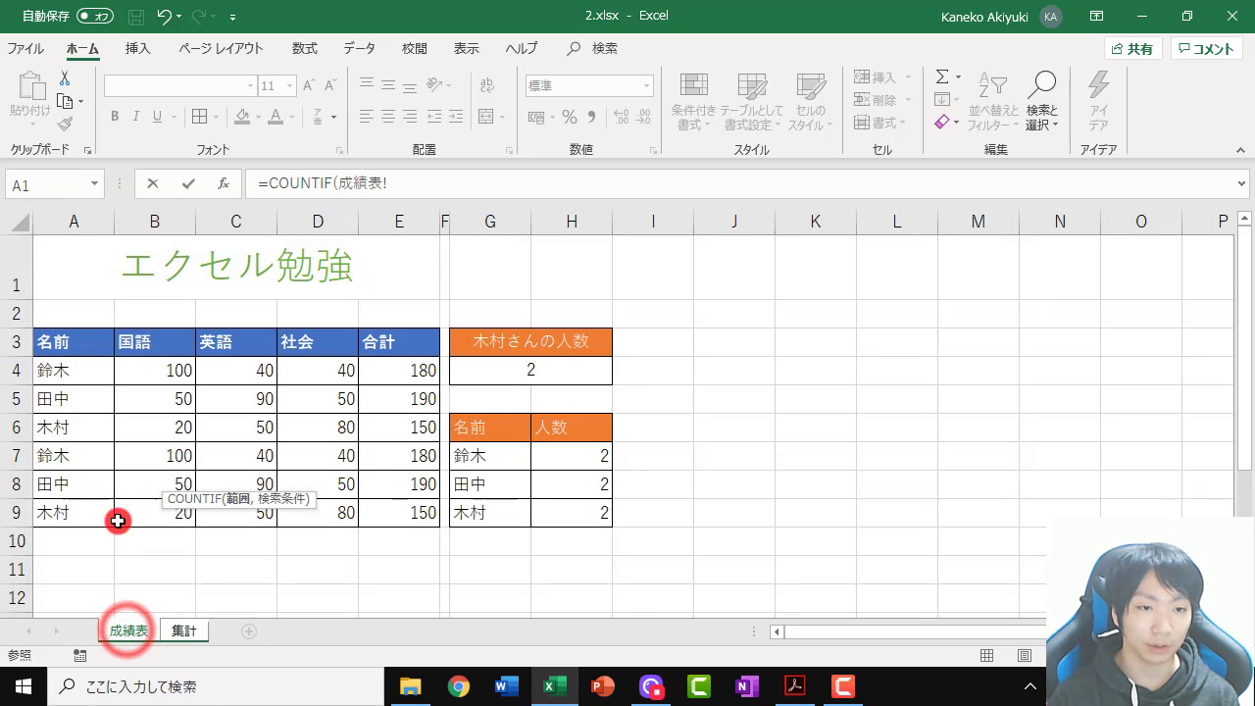
{"action": "left_click_drag", "start_coordinate": [61, 367], "coordinate": [84, 503]}
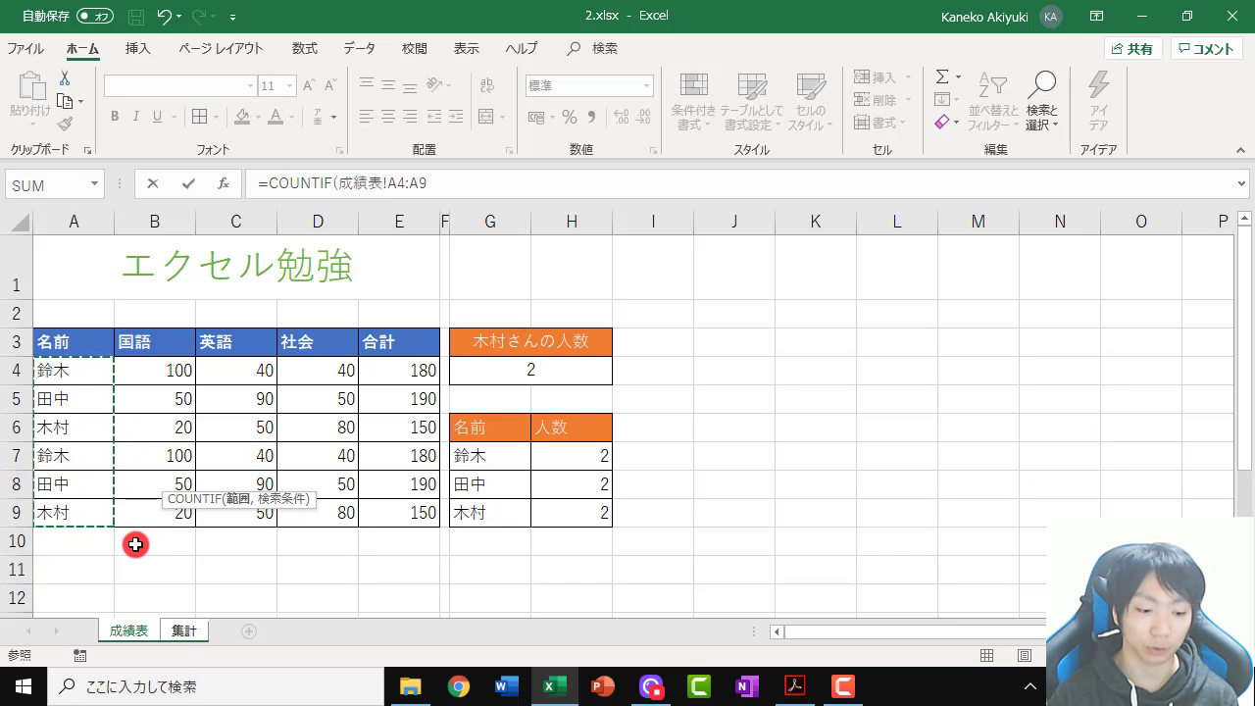
{"action": "key", "text": "F4"}
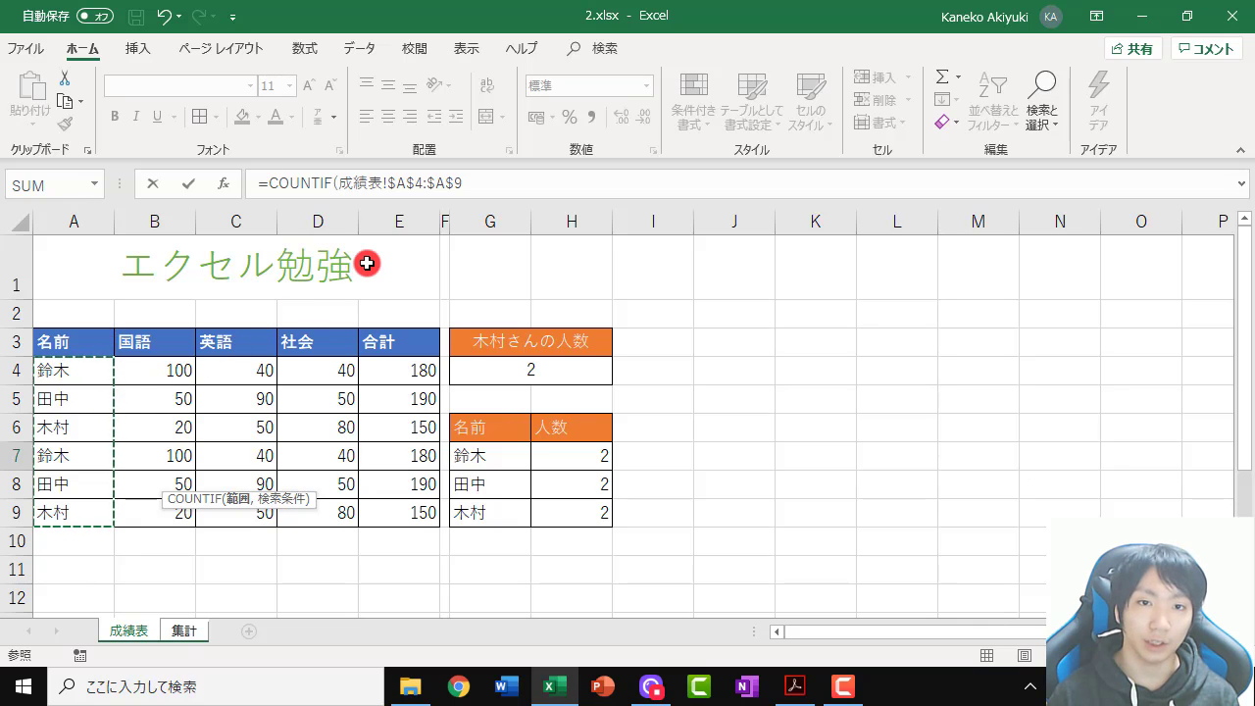
{"action": "left_click", "coordinate": [486, 183]}
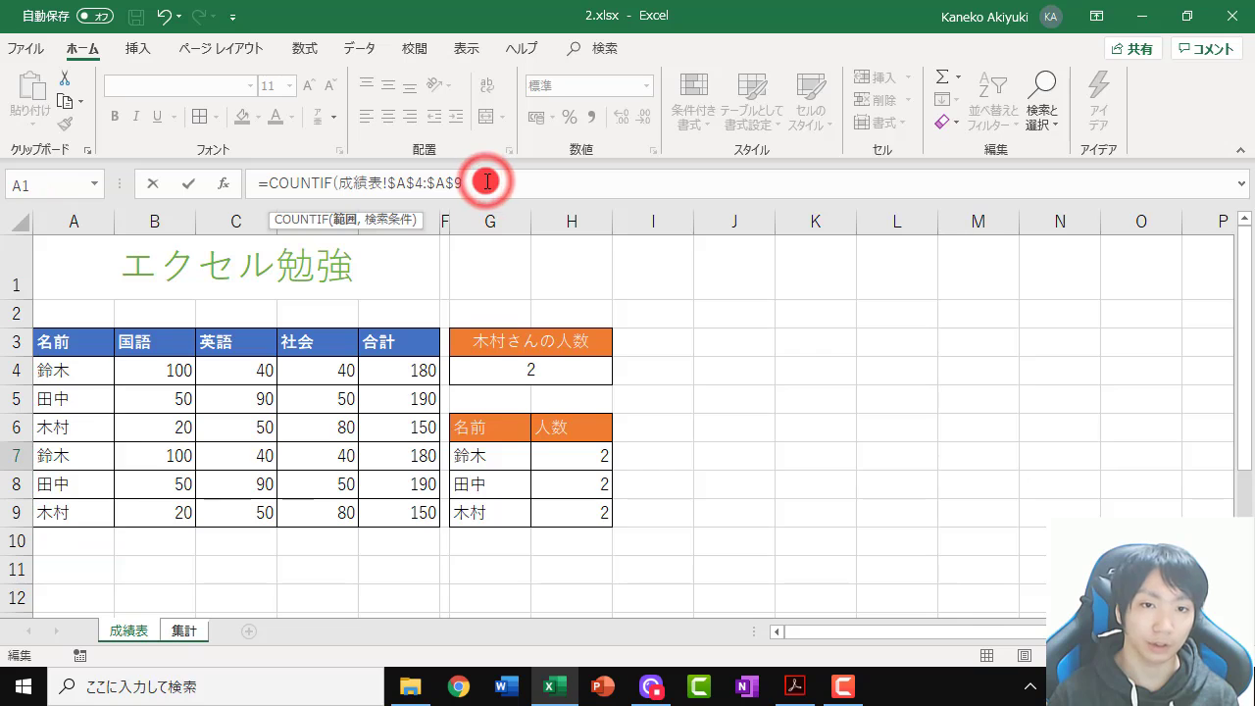
{"action": "type", "text": ","}
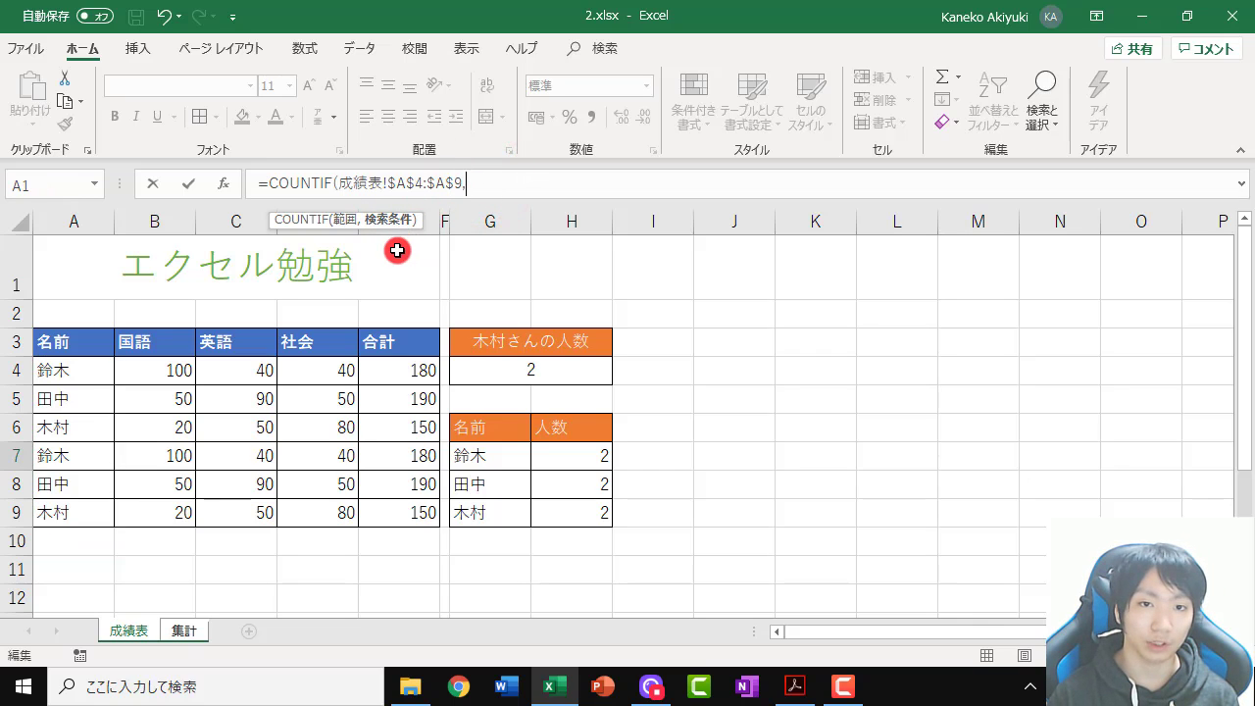
{"action": "left_click", "coordinate": [186, 632]}
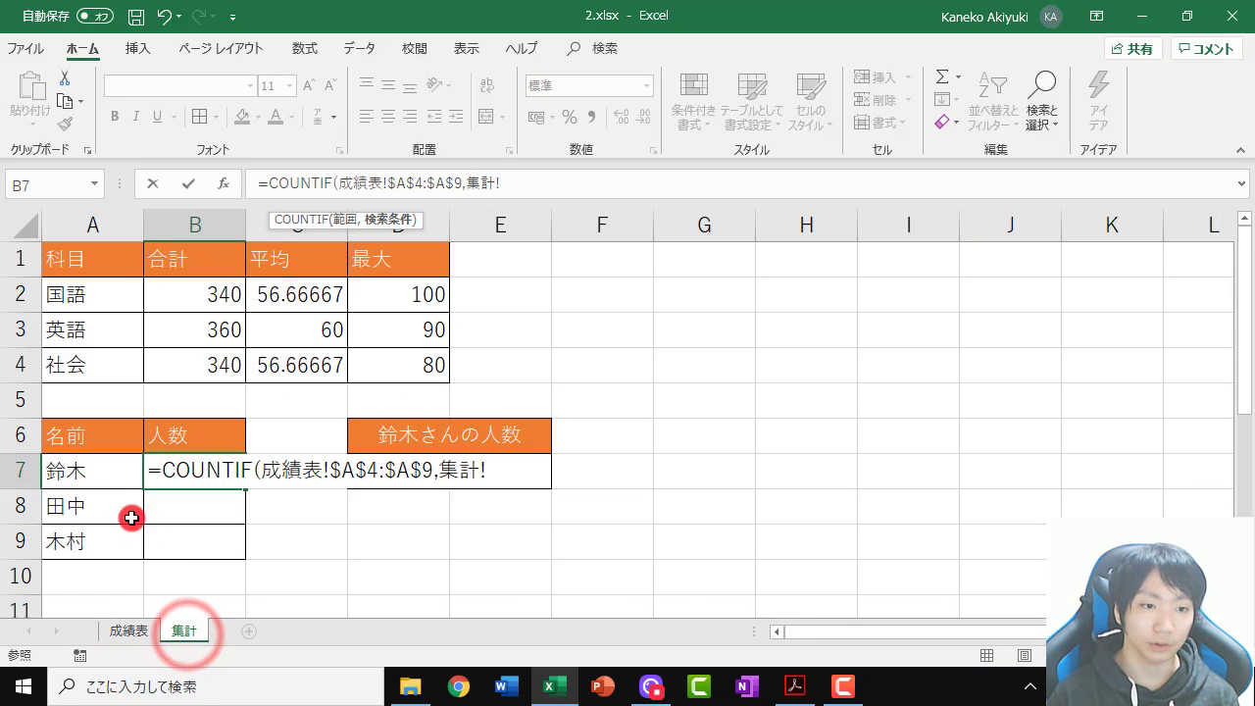
Finish B7 with criterion 集計!A7 and fill it down to B9, each showing 2
{"action": "left_click", "coordinate": [77, 477]}
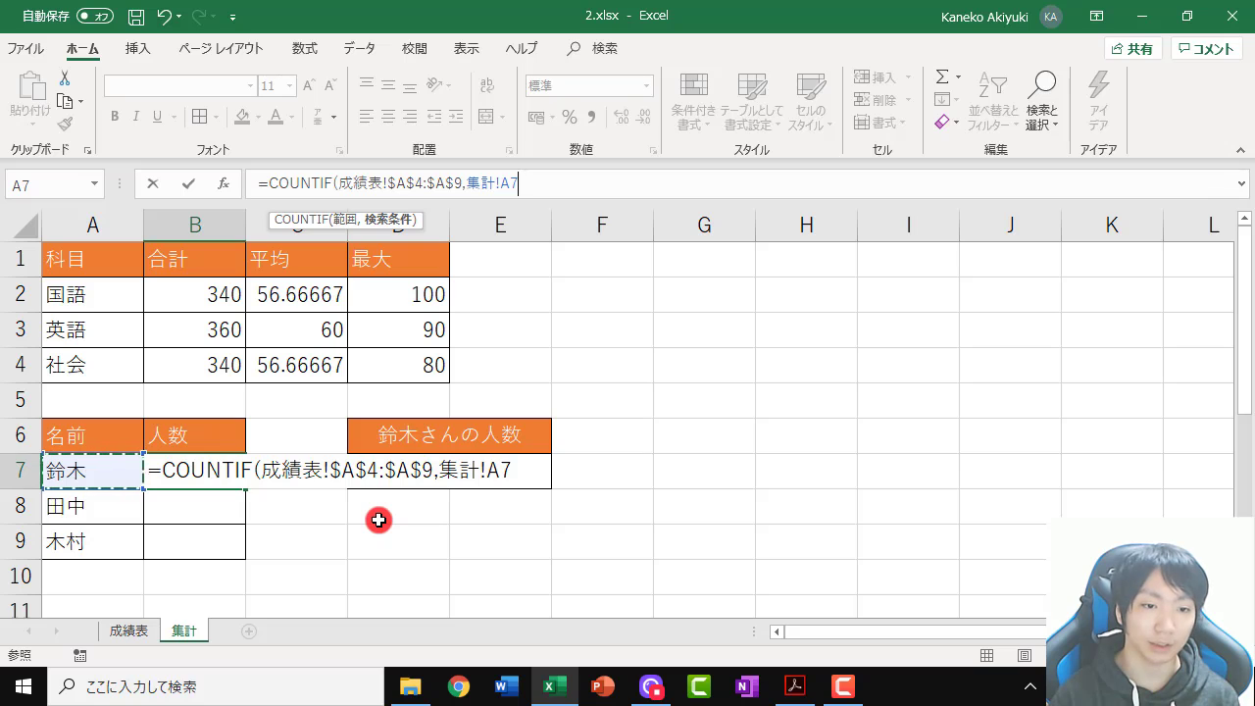
{"action": "key", "text": "Return"}
{"action": "left_click", "coordinate": [227, 471]}
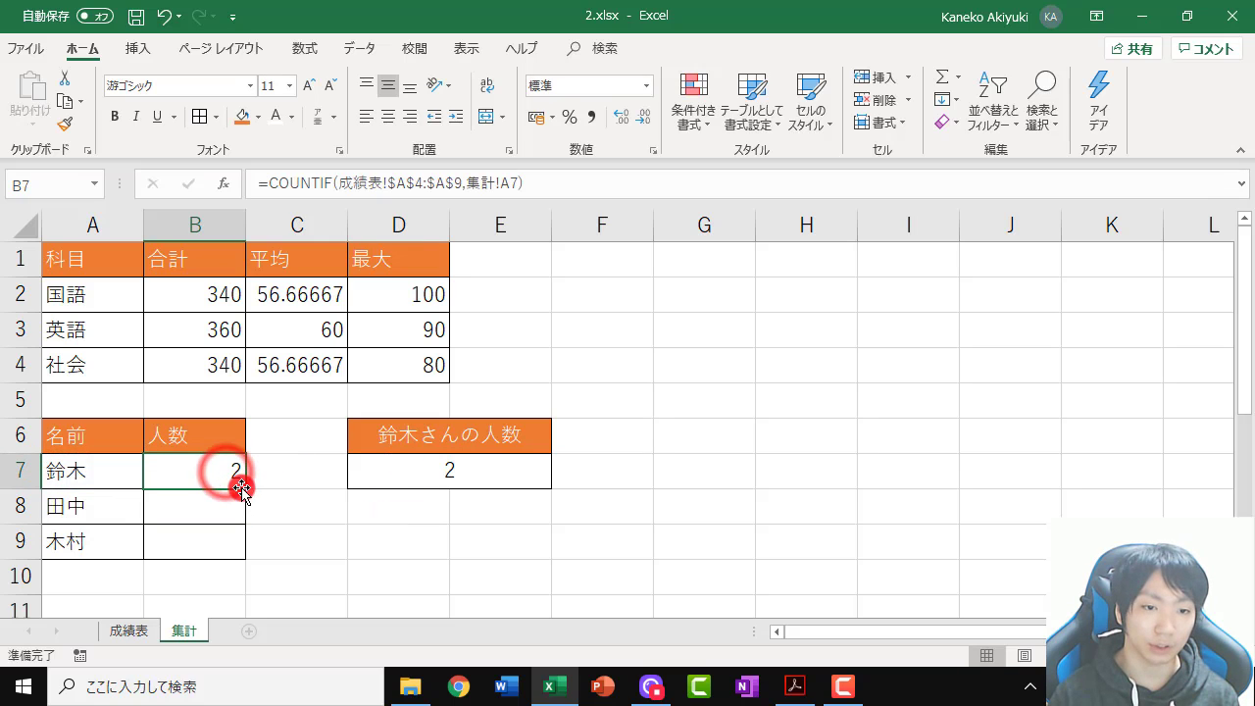
{"action": "double_click", "coordinate": [246, 488]}
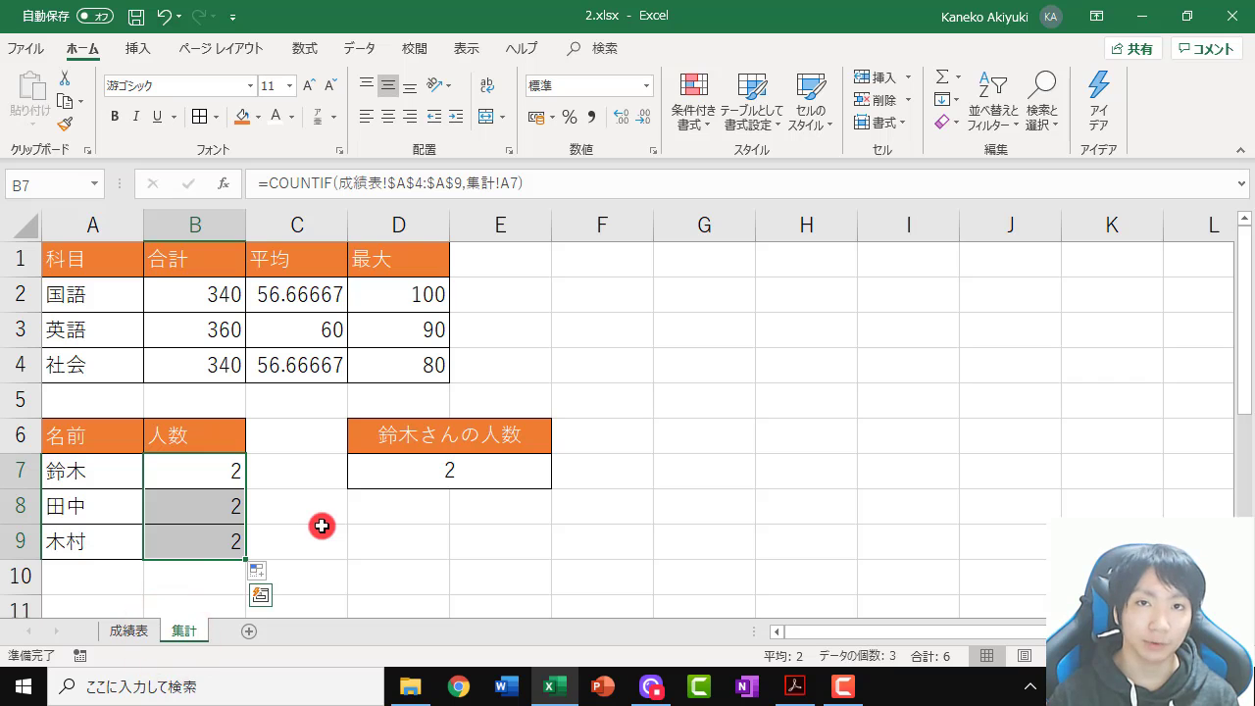
{"action": "left_click", "coordinate": [137, 632]}
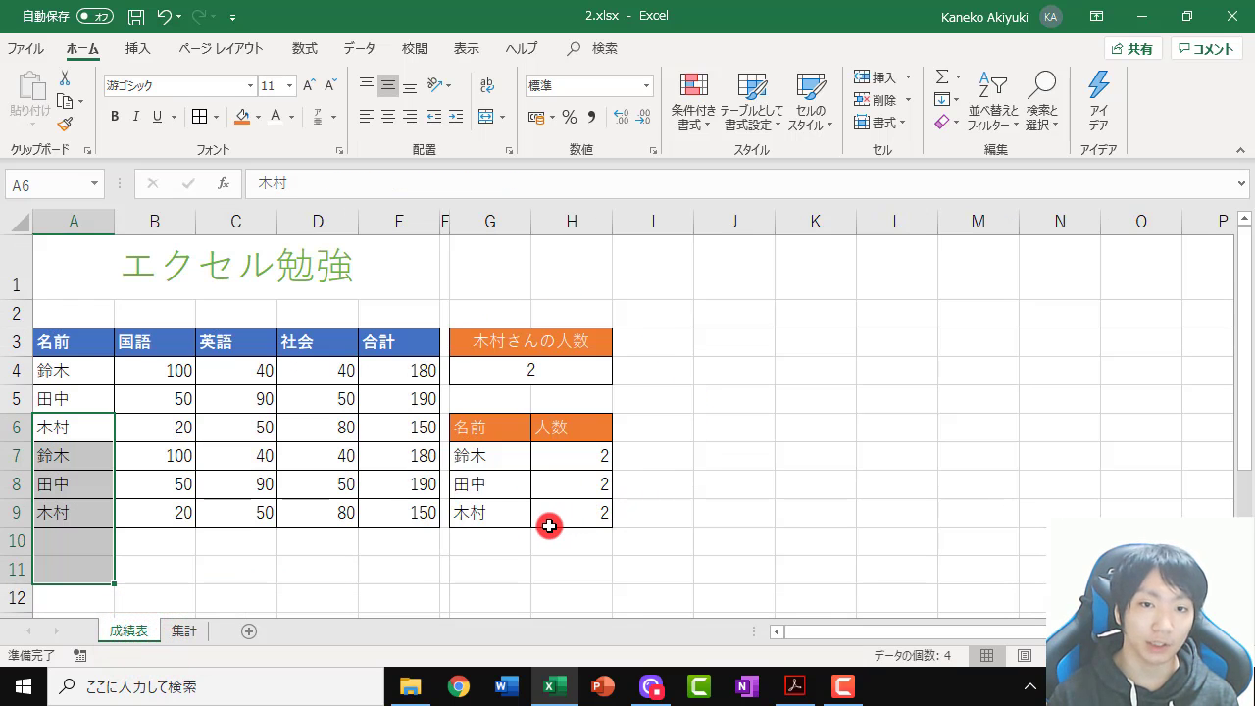
{"action": "left_click", "coordinate": [197, 632]}
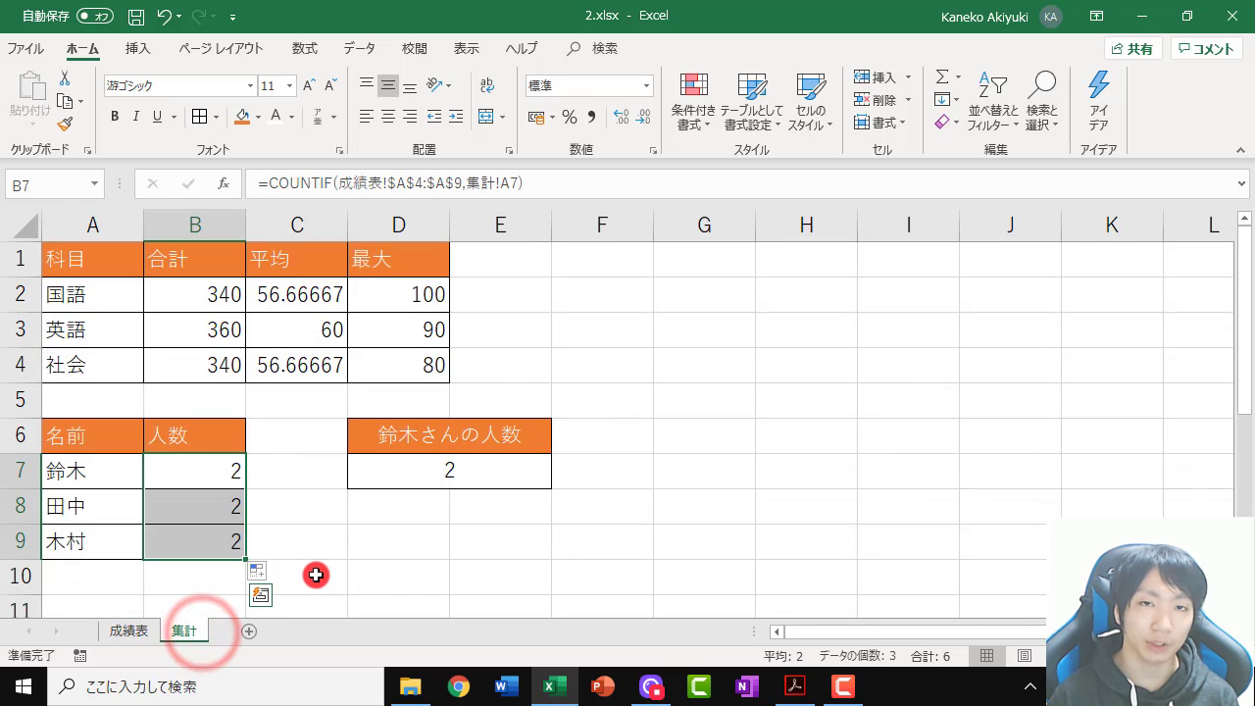